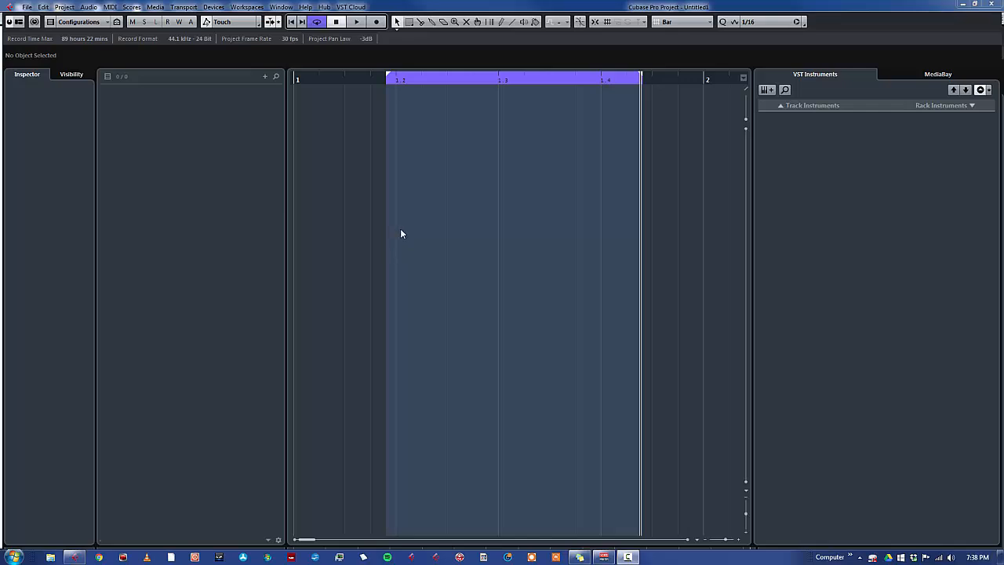
- Add one instrument track using the Retrologue synth, routed to Stereo Out
left_click(770, 92)
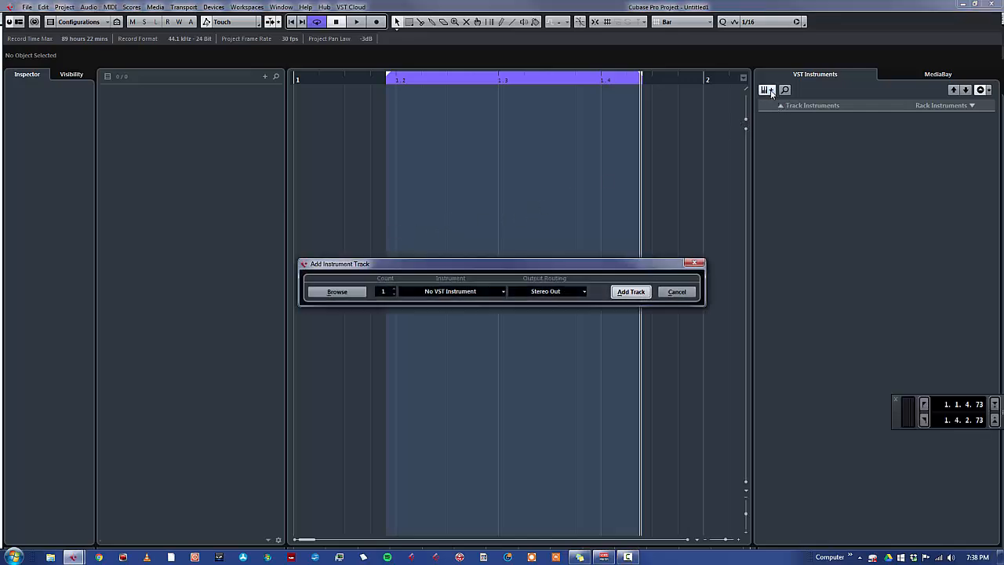
left_click(477, 291)
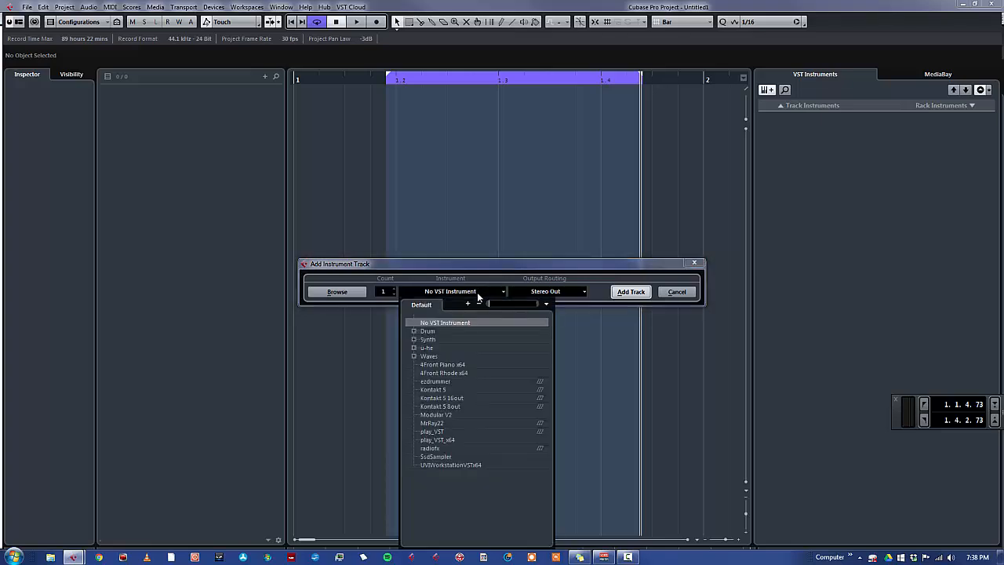
left_click(414, 340)
left_click(459, 390)
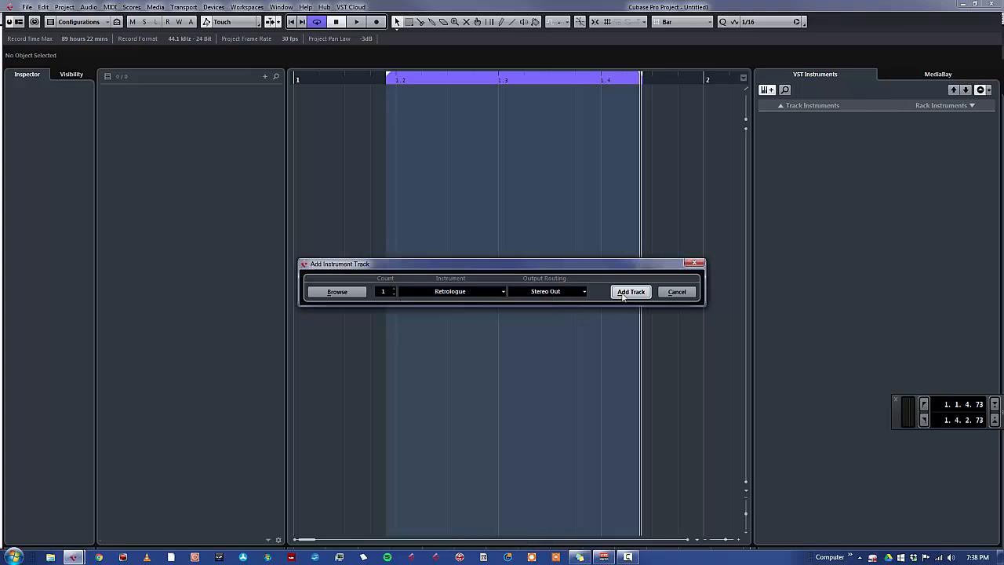
left_click(625, 291)
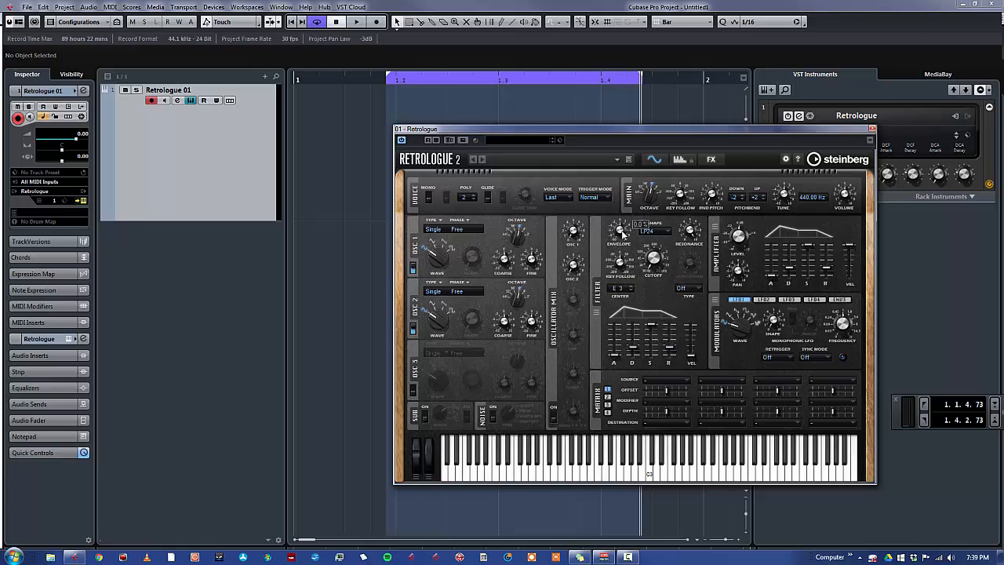
- Set Retrologue's filter shape to BP24 and adjust the filter's key follow amount
left_click(651, 232)
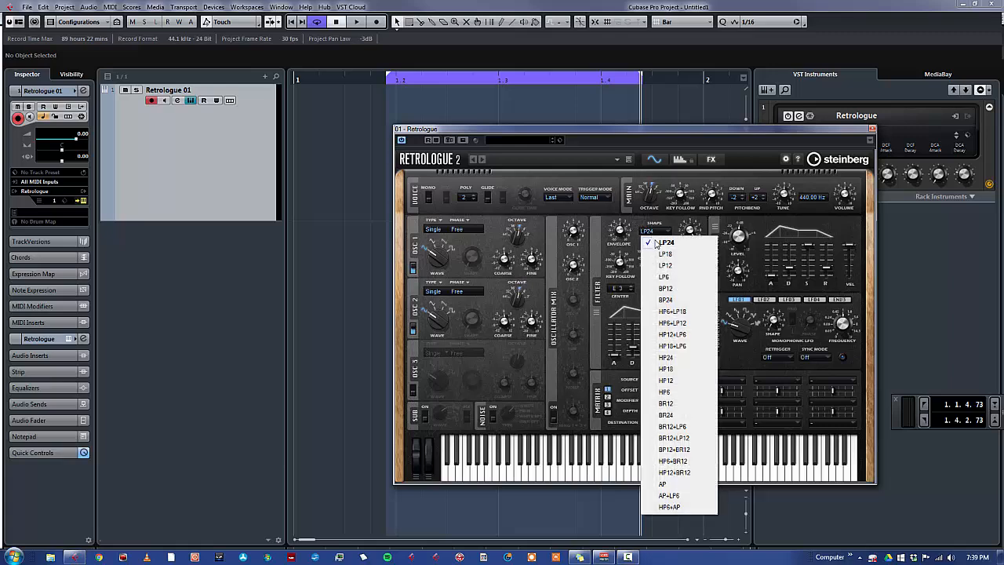
left_click(676, 301)
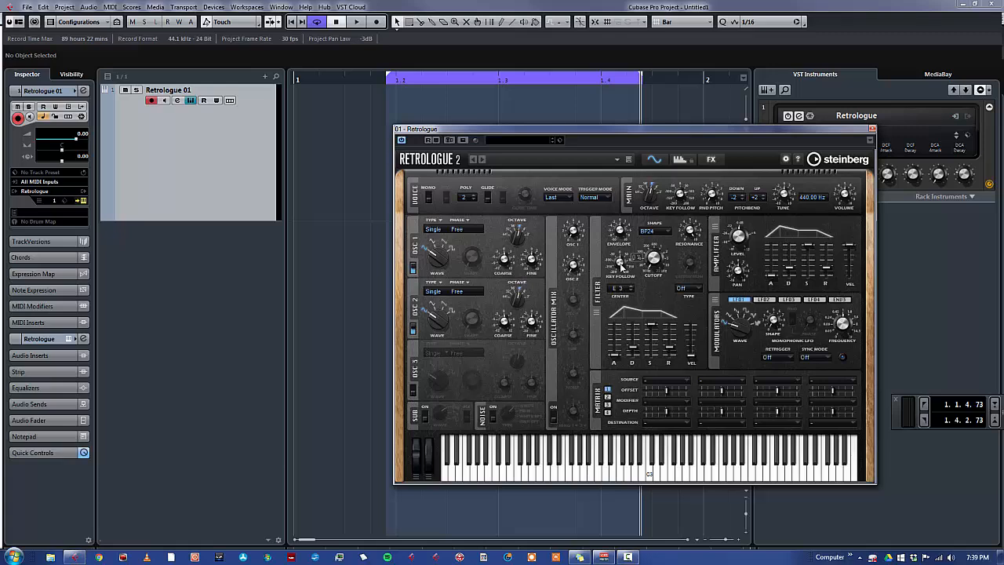
left_click_drag(621, 267, 626, 217)
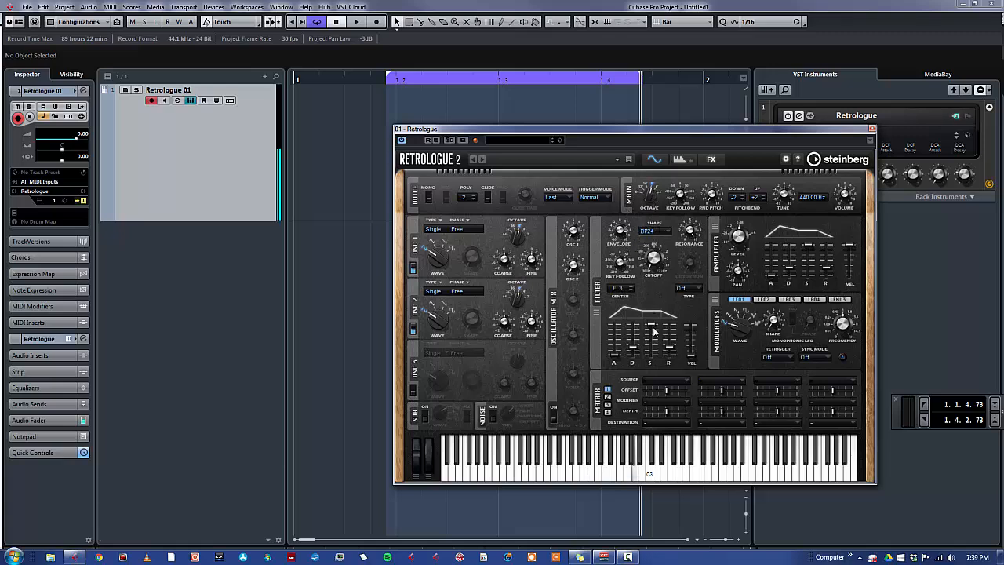
- Shape the filter envelope by lowering its sustain and adjusting the envelope amount and decay time
left_click_drag(654, 328, 635, 342)
left_click_drag(618, 234, 617, 234)
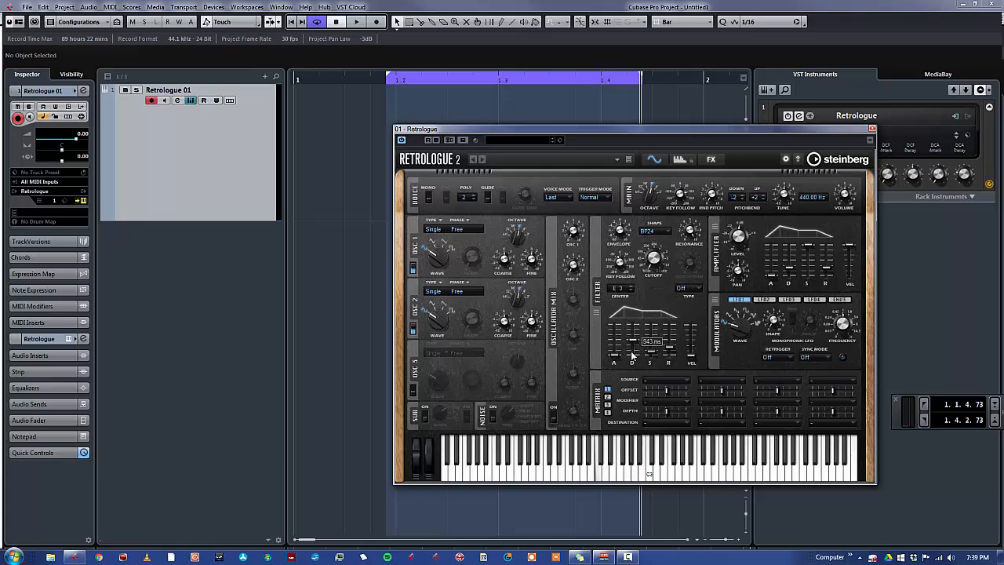
left_click_drag(632, 355, 636, 350)
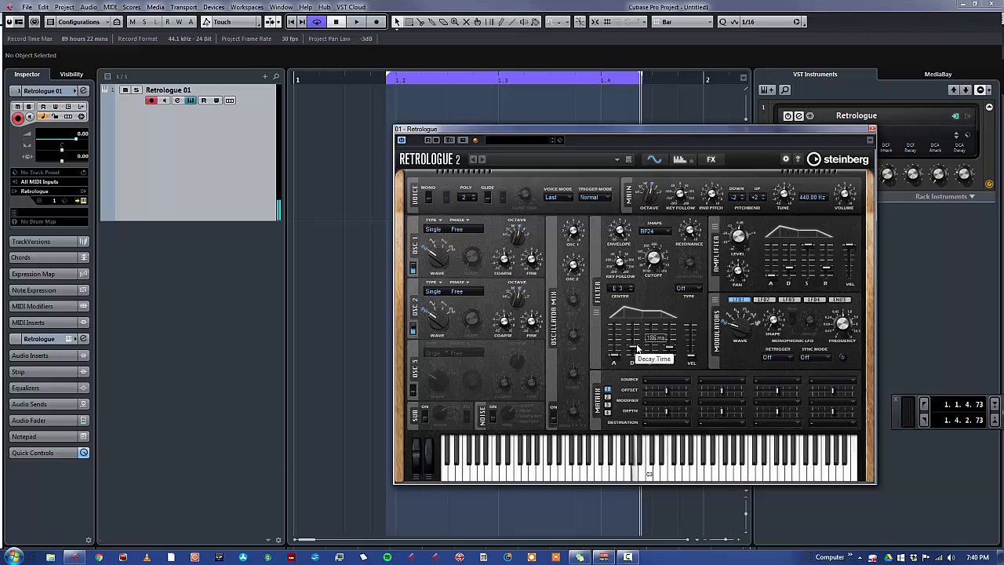
left_click_drag(637, 349, 636, 345)
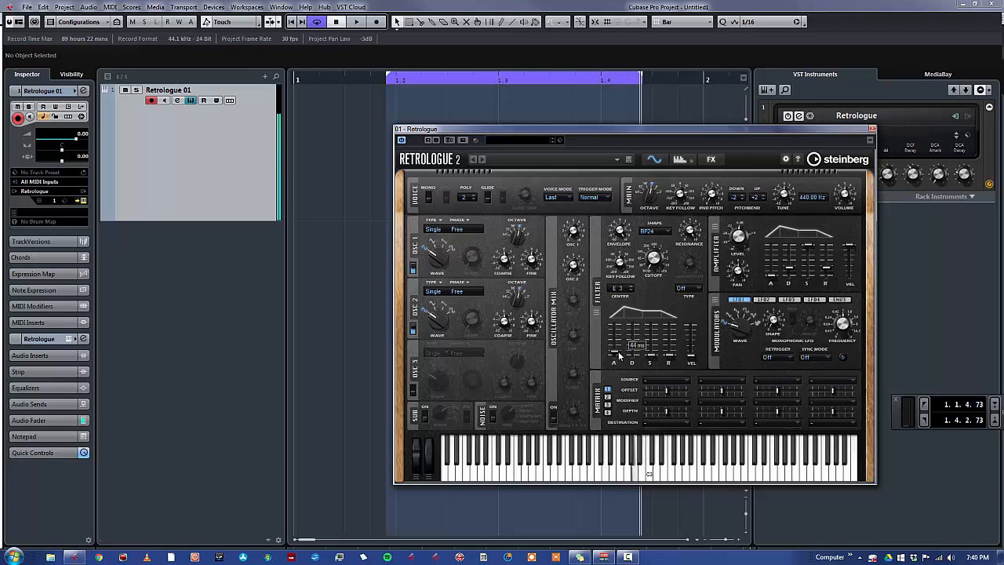
- Audition the Tube, Clip and Bit Red distortion types on the filter
left_click(688, 287)
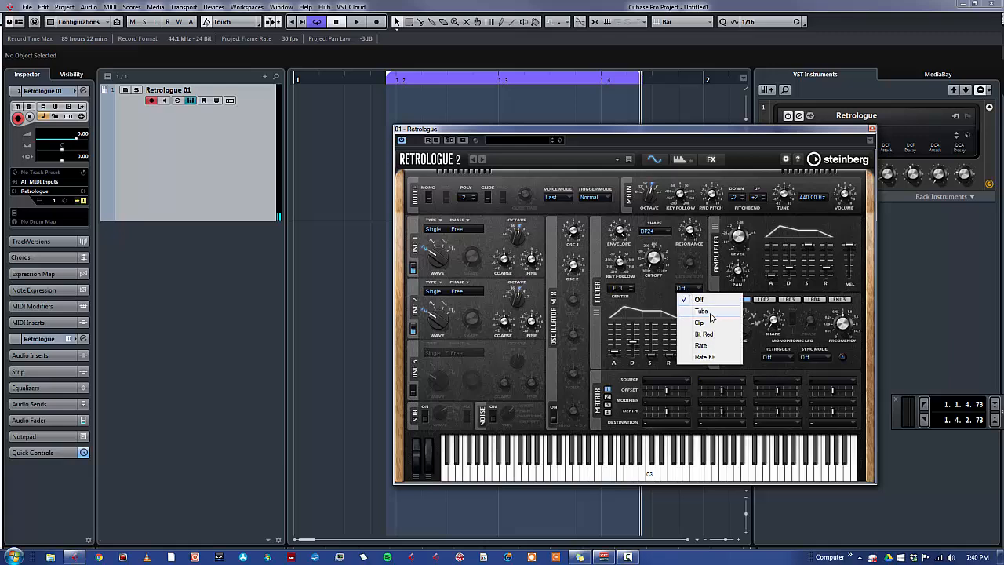
left_click(710, 313)
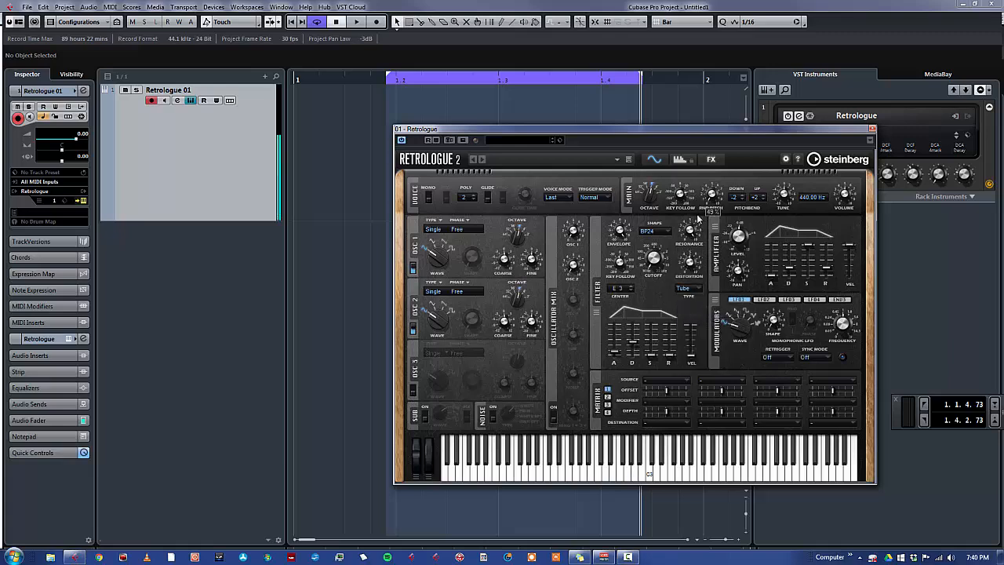
left_click(686, 293)
left_click(711, 328)
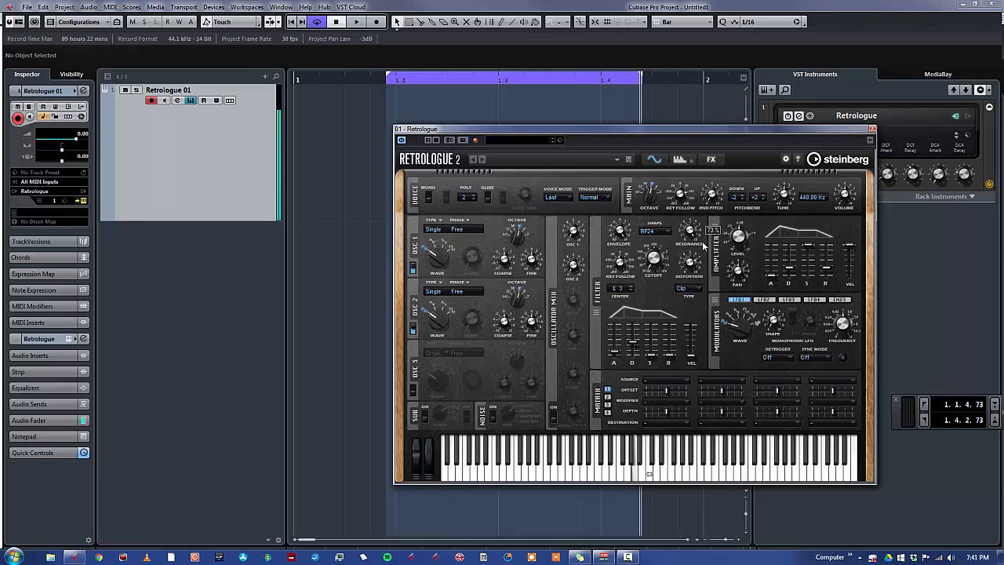
left_click(687, 289)
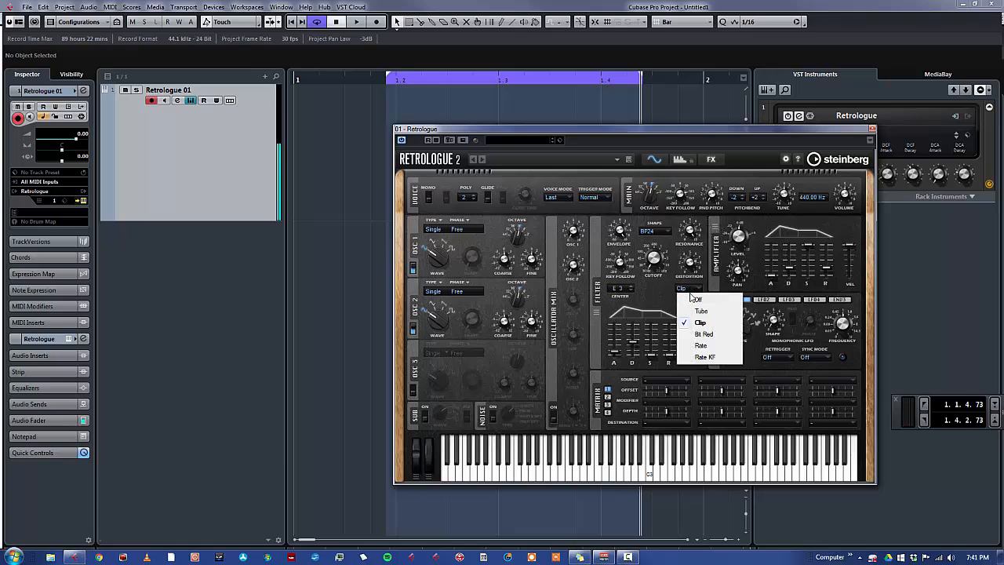
left_click(710, 335)
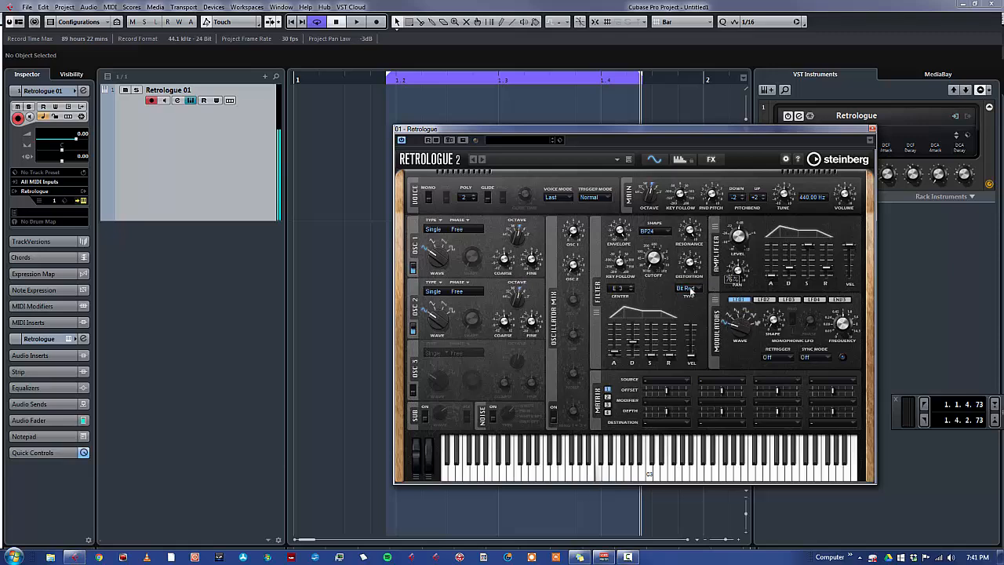
- Audition the Rate and Rate KF distortion types on the filter, varying the distortion level
left_click(689, 289)
left_click(710, 348)
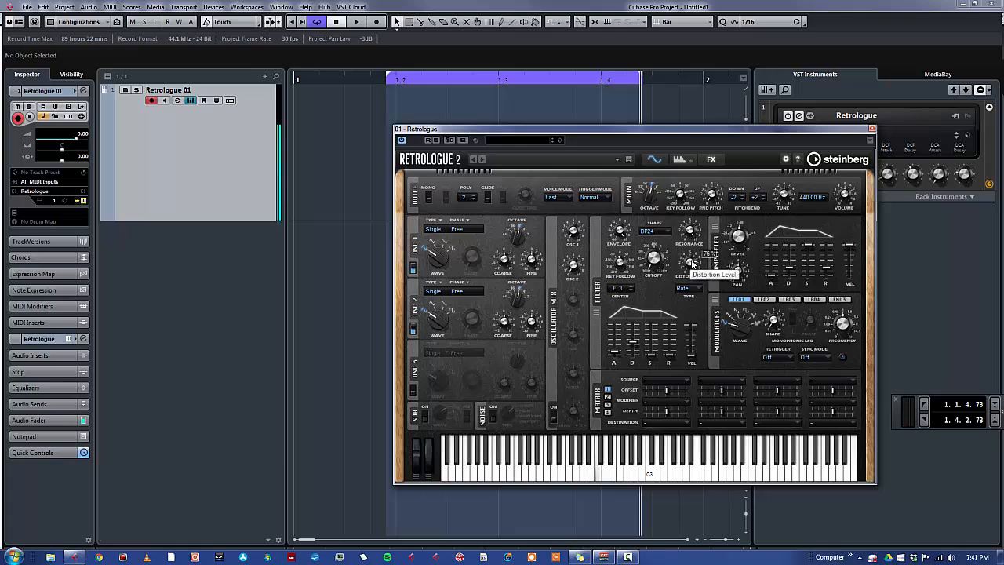
left_click_drag(691, 264, 711, 284)
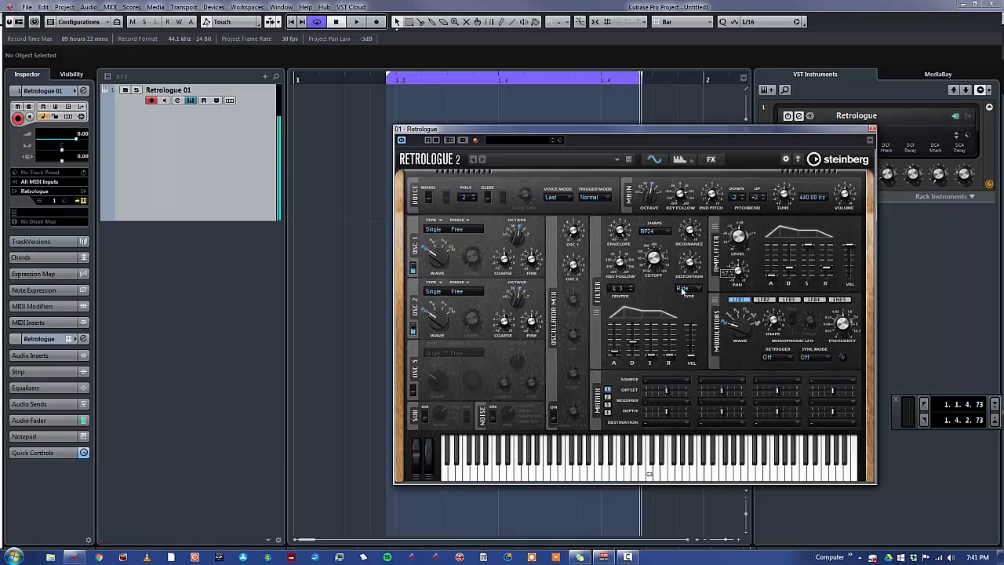
left_click(683, 288)
left_click(717, 359)
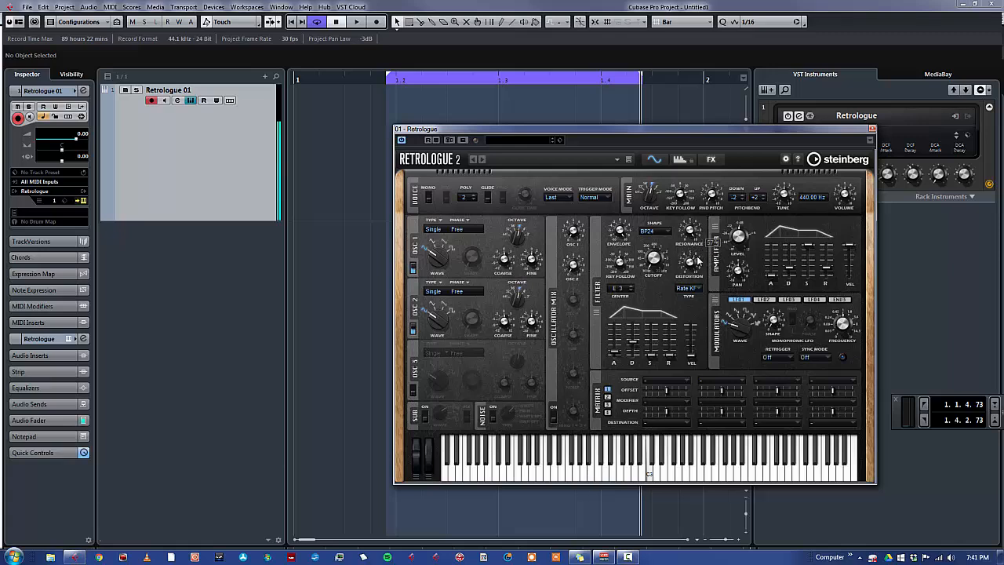
left_click(688, 288)
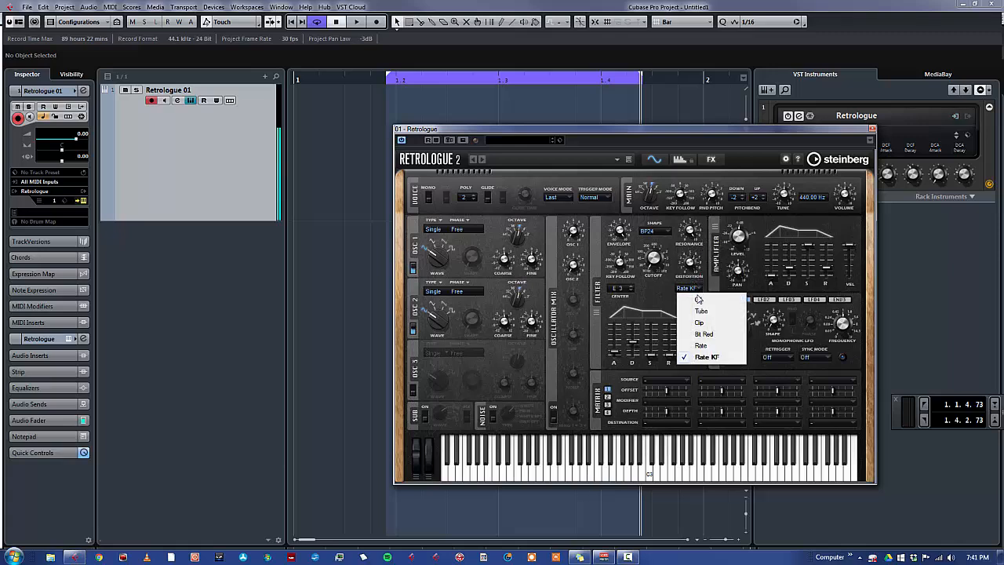
left_click(701, 345)
- Set the filter's distortion type to Bit Red and fine-tune the distortion level
left_click(696, 293)
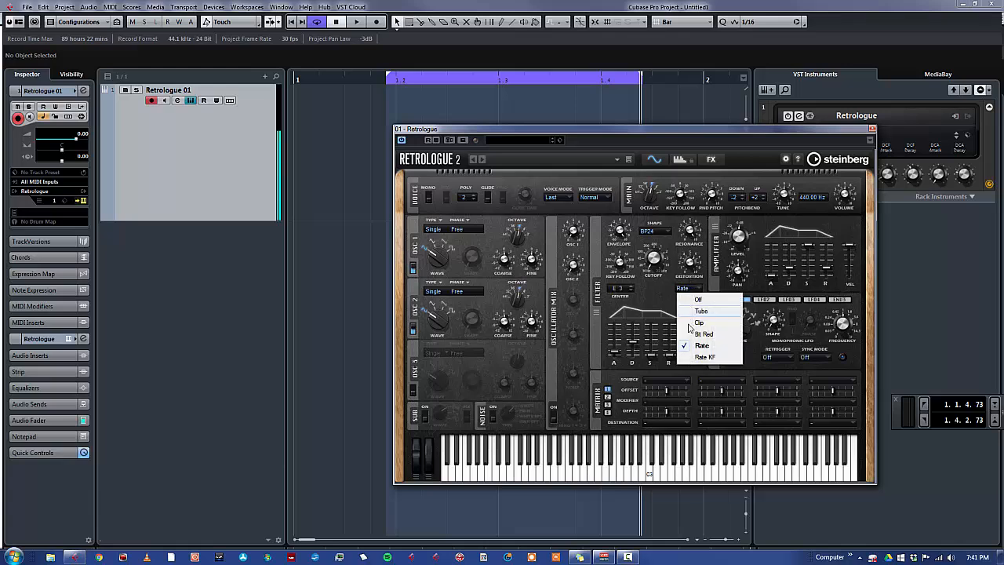
left_click(698, 328)
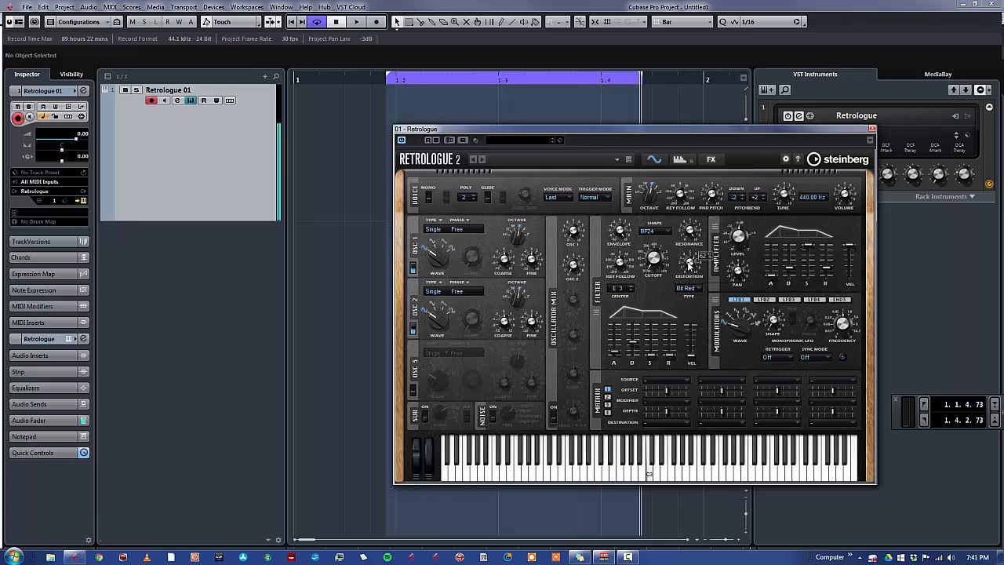
left_click_drag(689, 265, 692, 269)
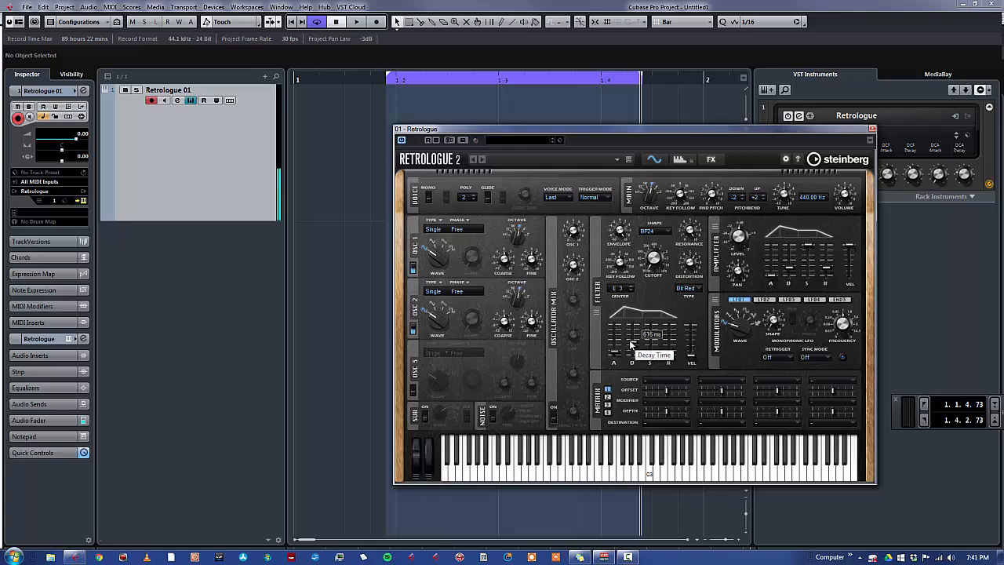
- Shorten the filter envelope's decay time and close the Retrologue editor
scroll(631, 346, "down", 4)
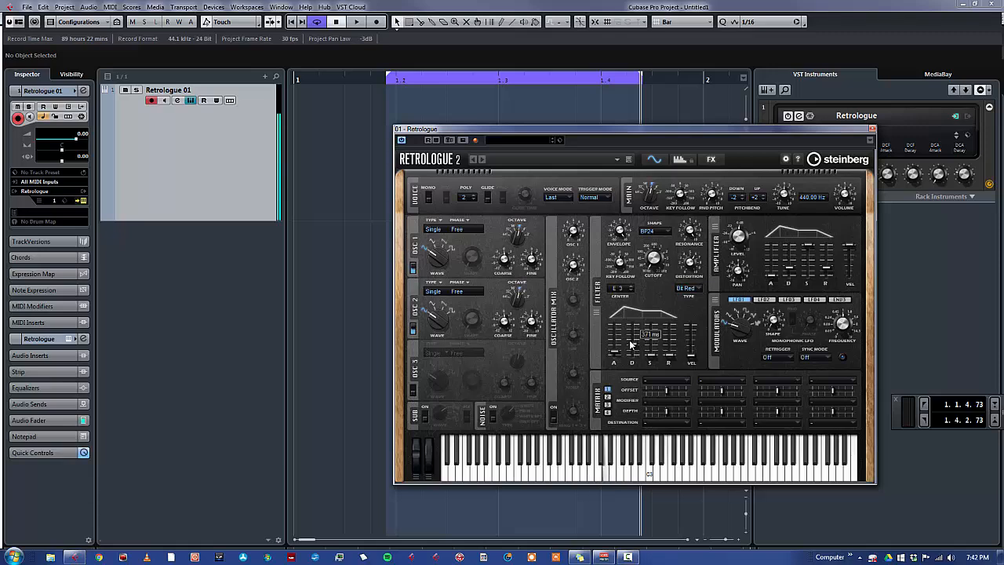
scroll(630, 346, "down", 3)
scroll(631, 345, "up", 3)
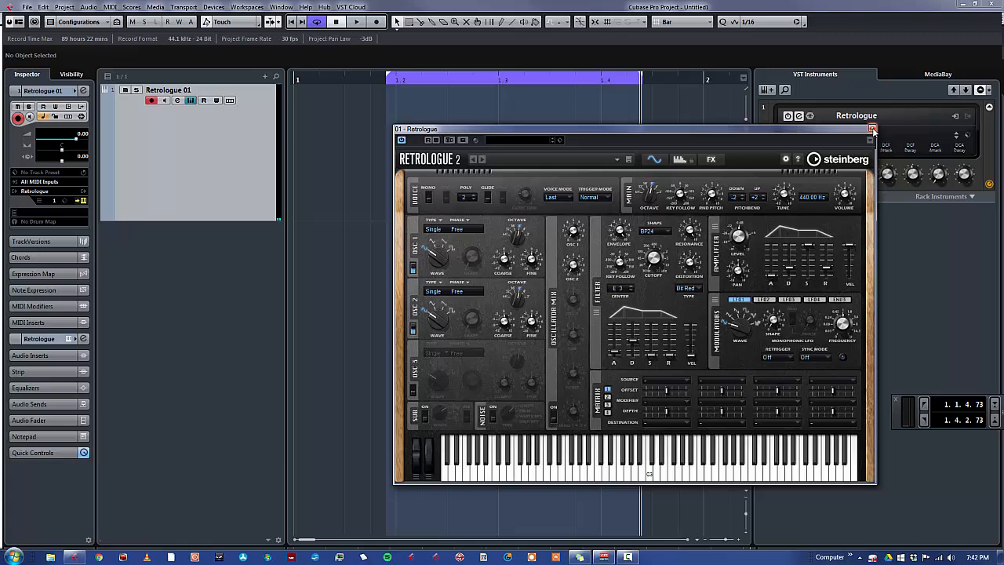
left_click(873, 129)
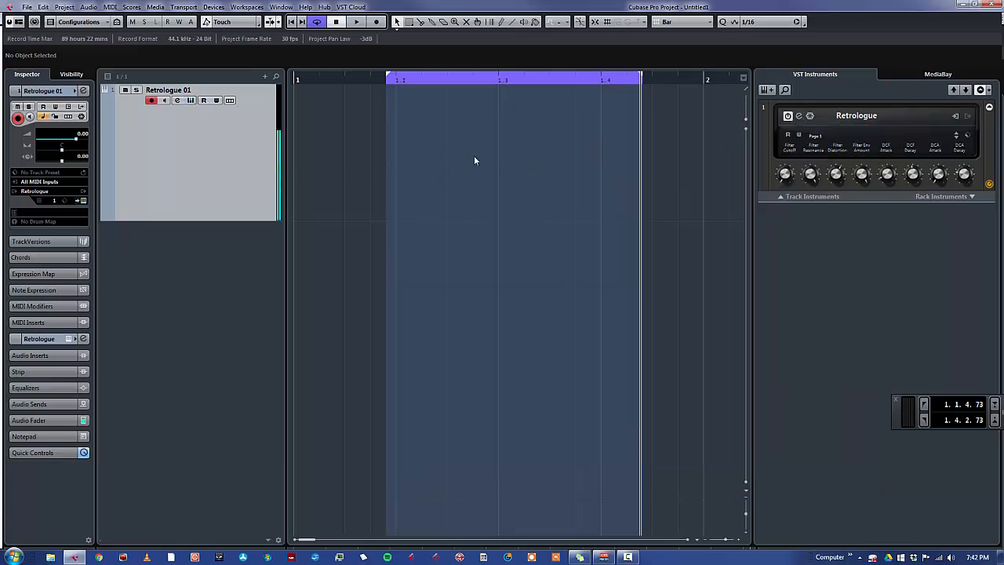
- Extend the cycle range to cover bar 1, from 1.1.1.0 to 1.4.4.117
left_click_drag(387, 76, 297, 75)
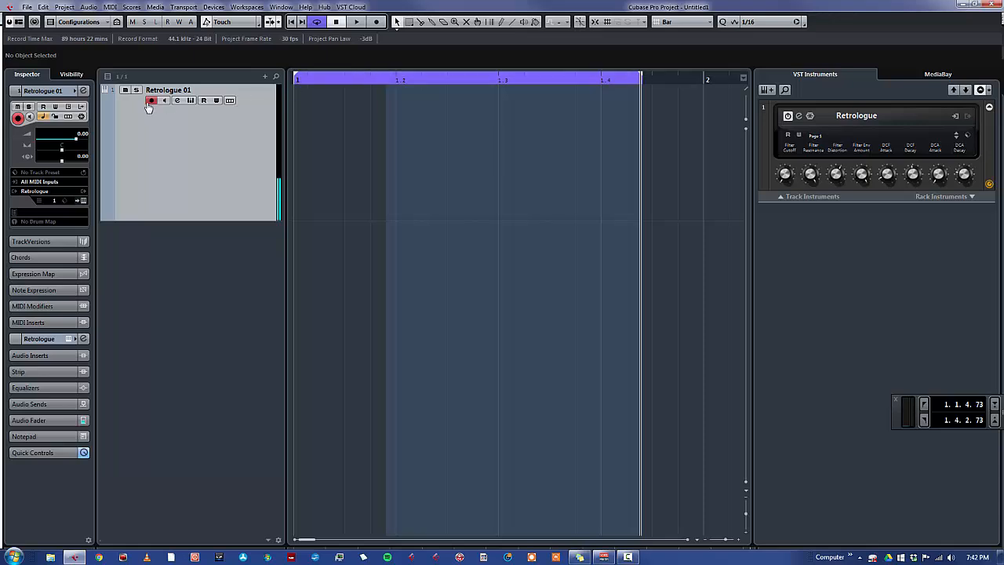
left_click_drag(642, 77, 461, 104)
left_click_drag(652, 75, 699, 79)
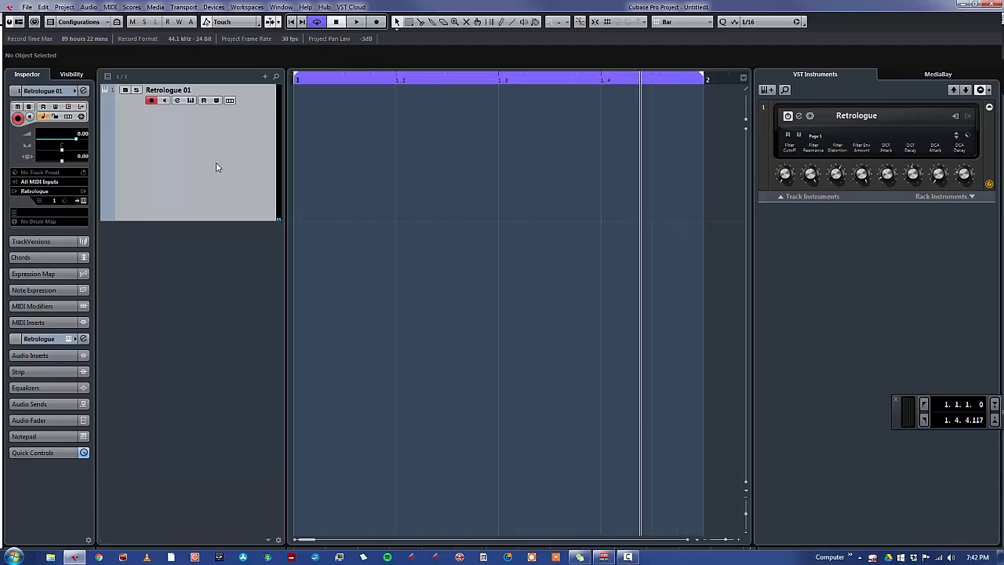
- Create a MIDI part across the cycle range on the Retrologue 01 track and draw a one-beat C3 note at its start
double_click(406, 167)
double_click(404, 166)
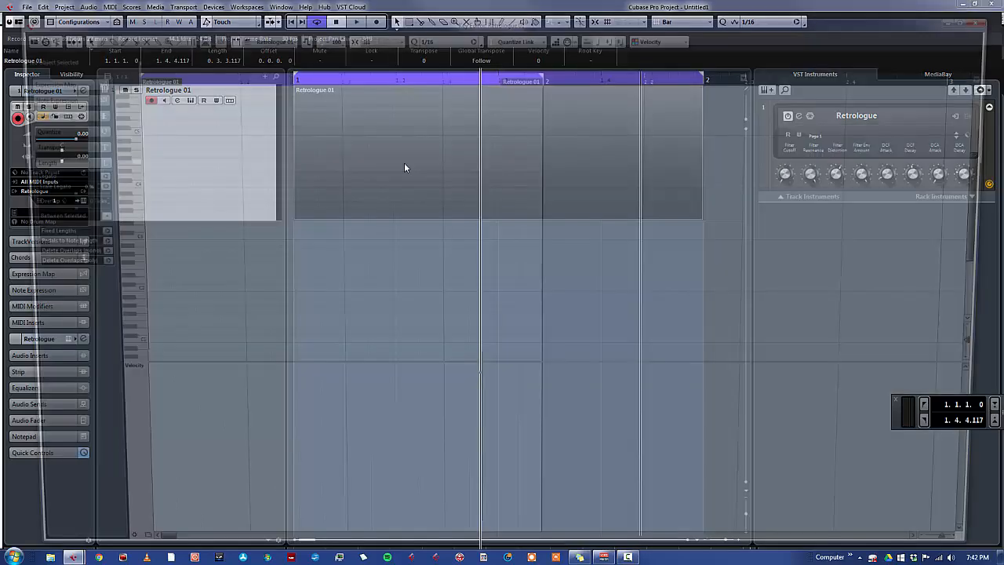
right_click(271, 202)
left_click(271, 201)
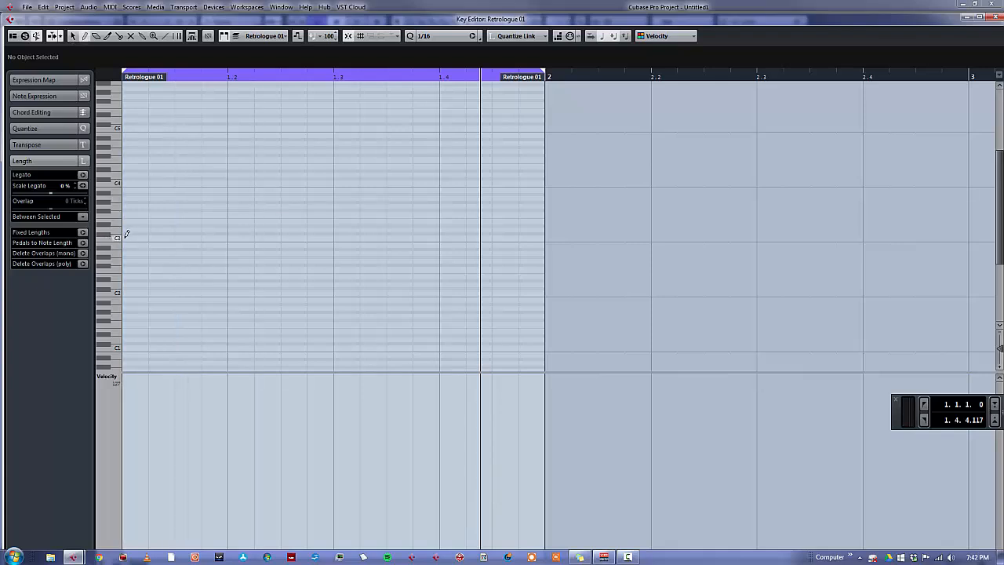
left_click_drag(125, 234, 228, 239)
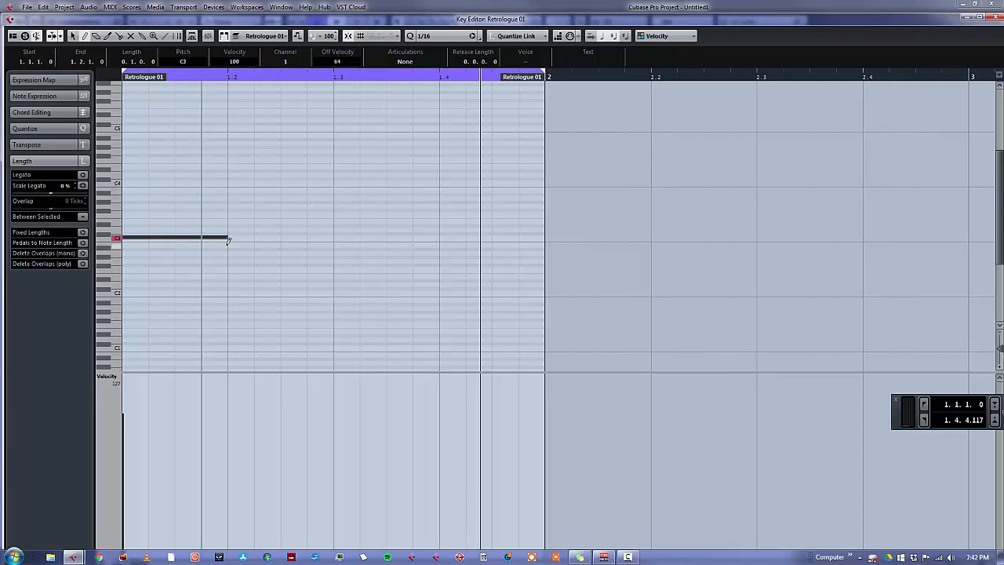
- Lengthen the C3 note to two beats, ending at 1.3, and listen to it in the loop
key("space")
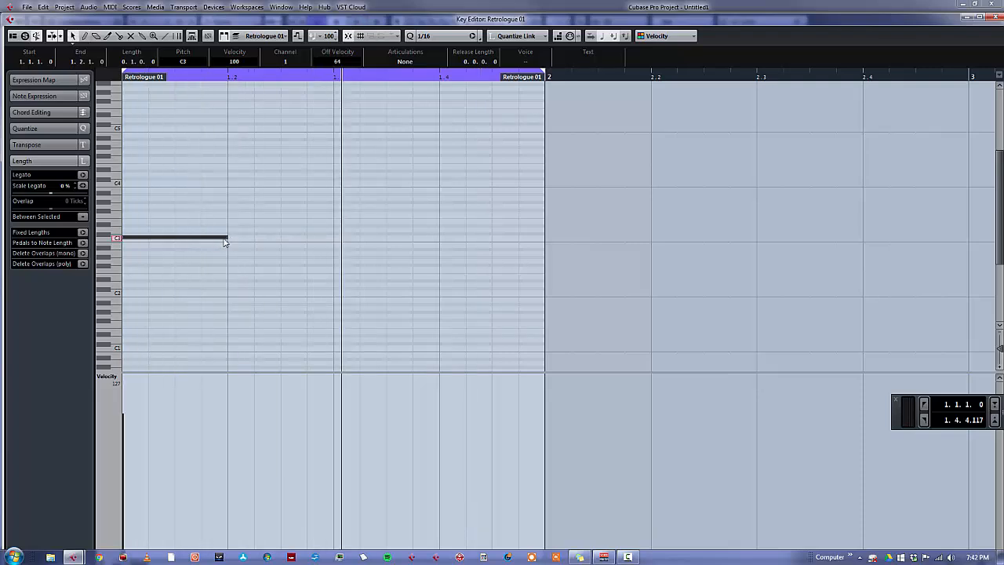
left_click_drag(225, 238, 328, 241)
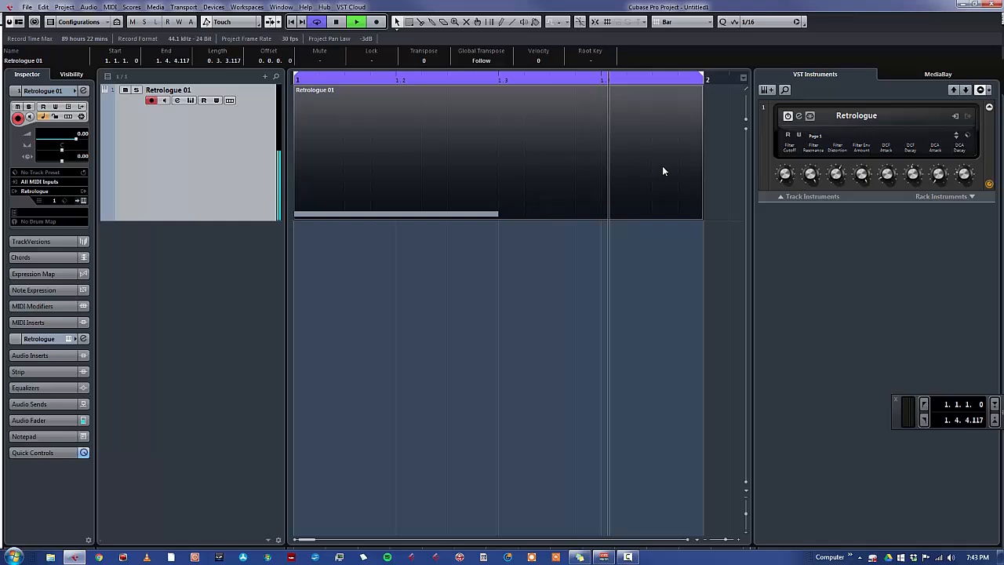
key("space")
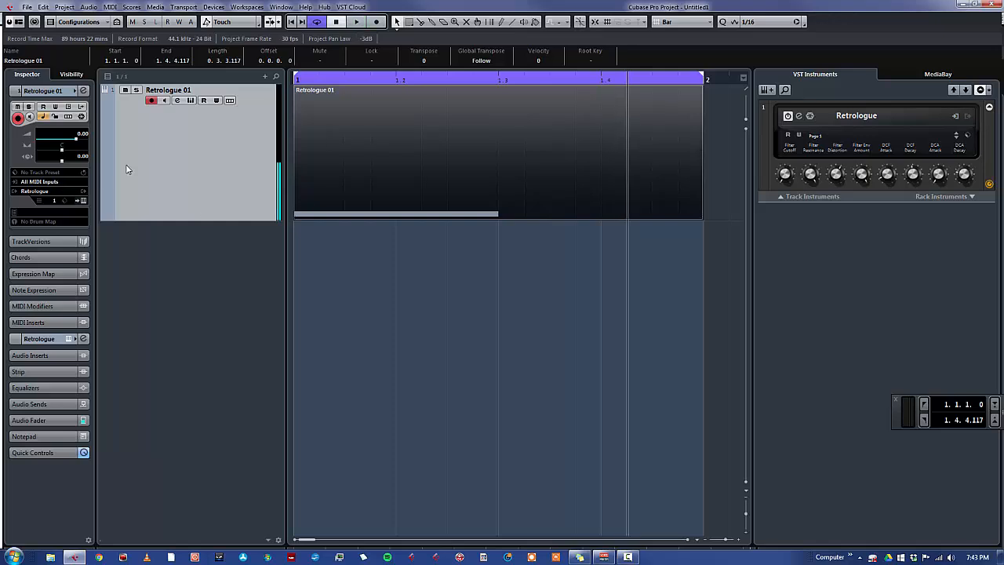
- Render the Retrologue 01 part in place with the current settings and play back the rendered audio
left_click(44, 7)
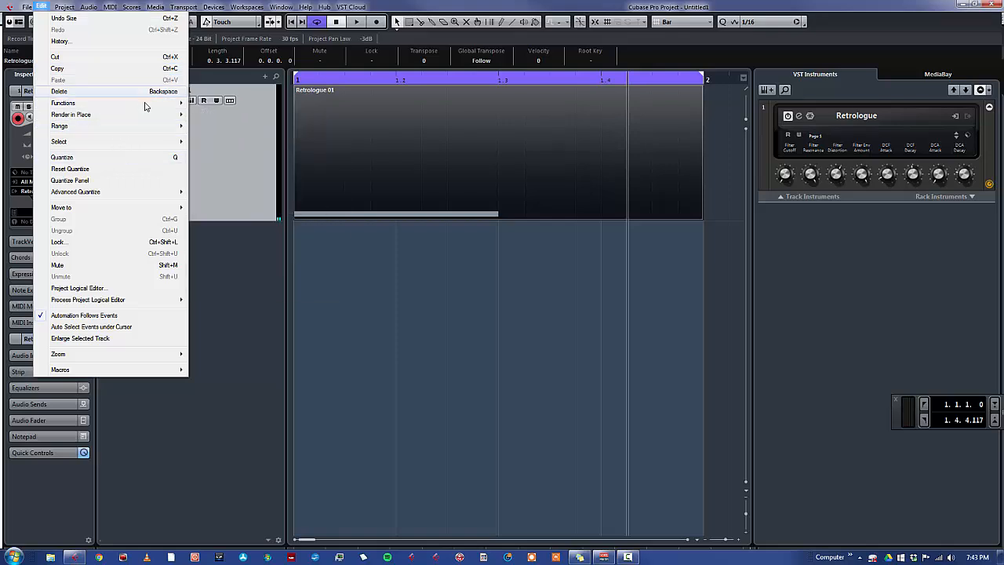
mouse_move(147, 106)
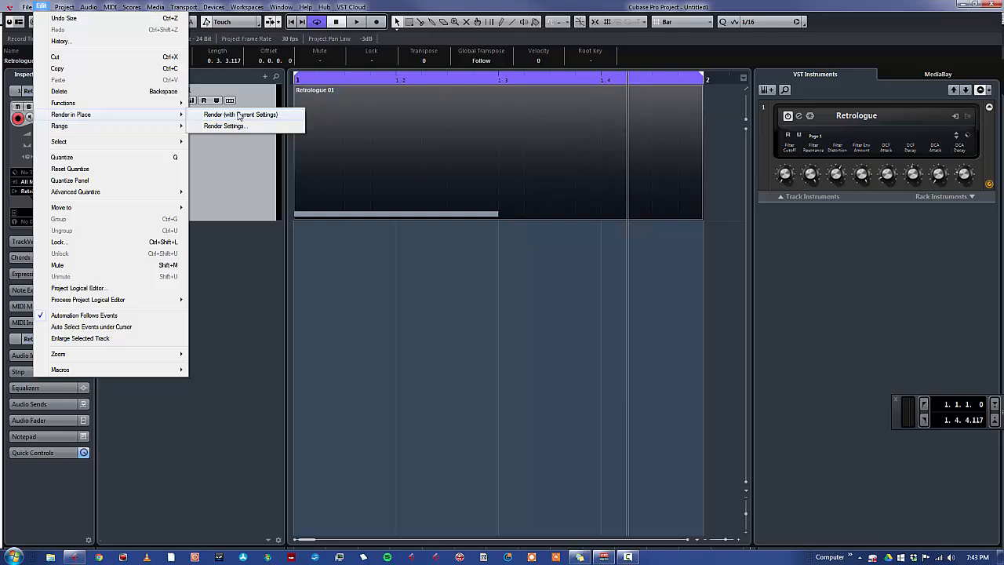
left_click(240, 115)
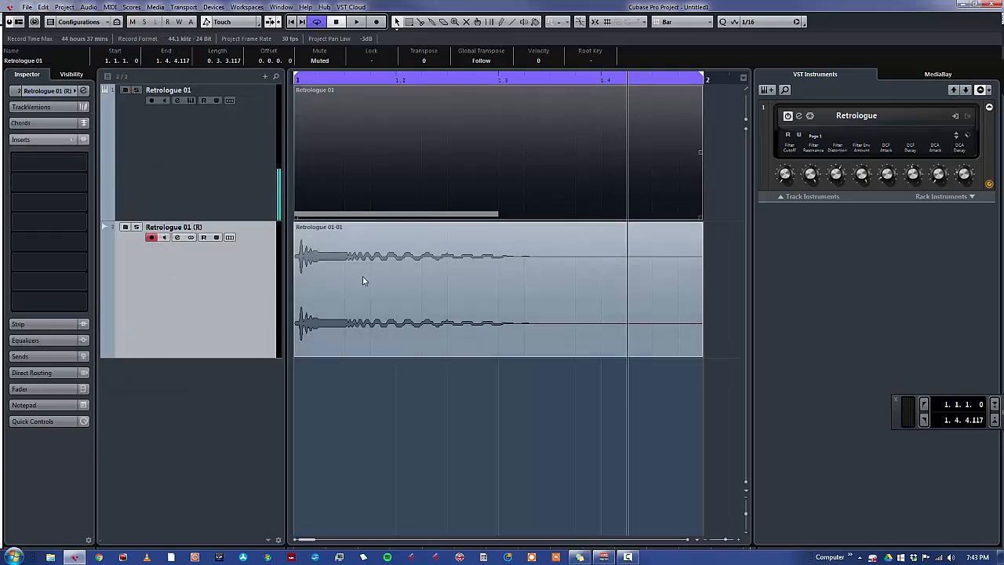
left_click(349, 293)
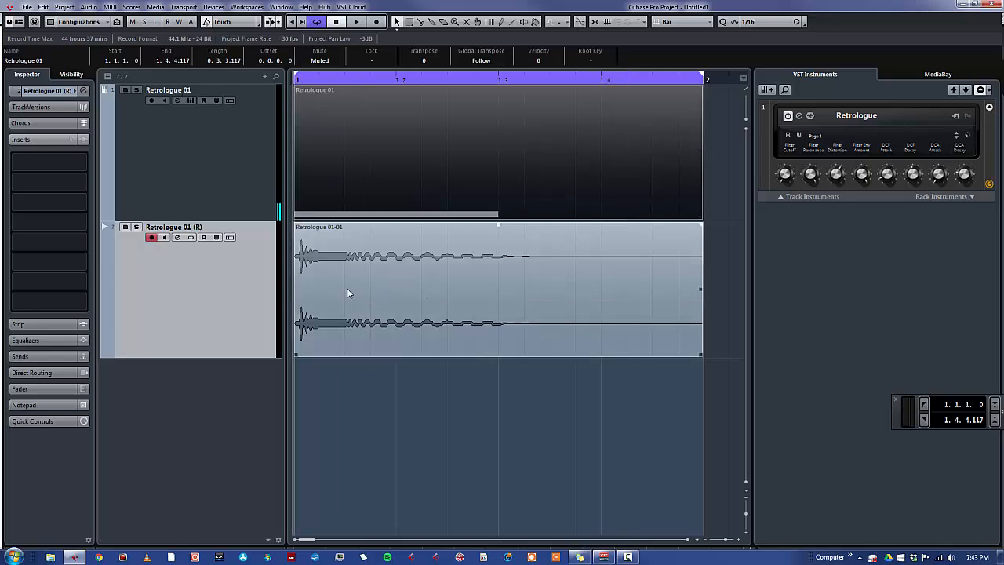
key("space")
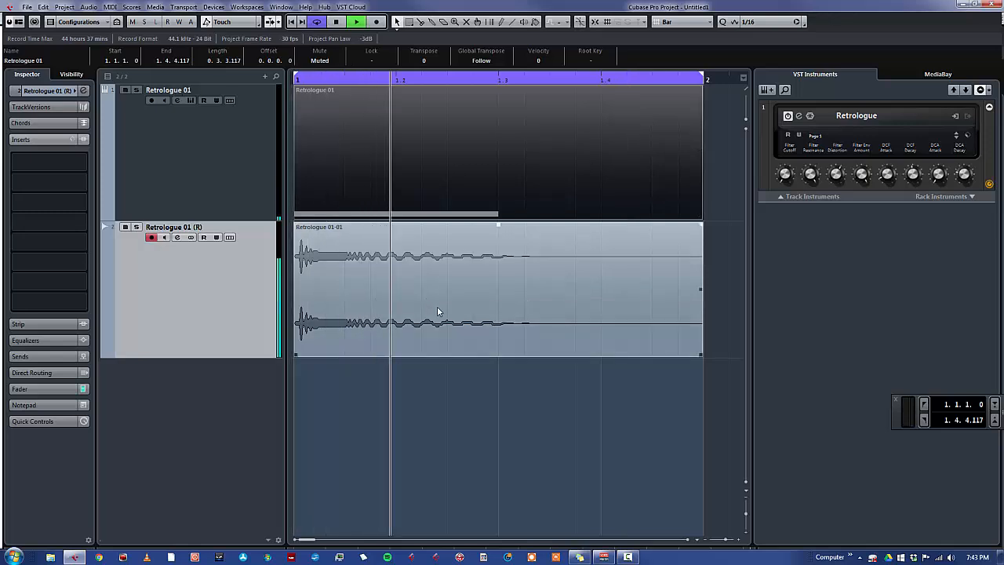
- Equalize the Retrologue 01 (R) channel: boost band 1 by 24 dB at 68.2 Hz, band 2 by 8.3 dB at 1465 Hz, band 4 by 20.3 dB at 11315 Hz
left_click(177, 238)
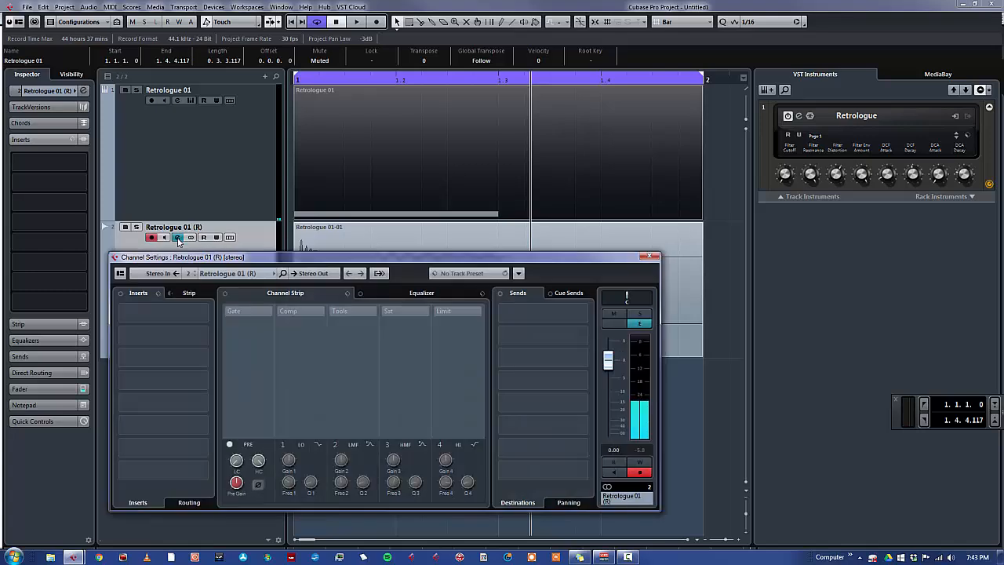
left_click(446, 296)
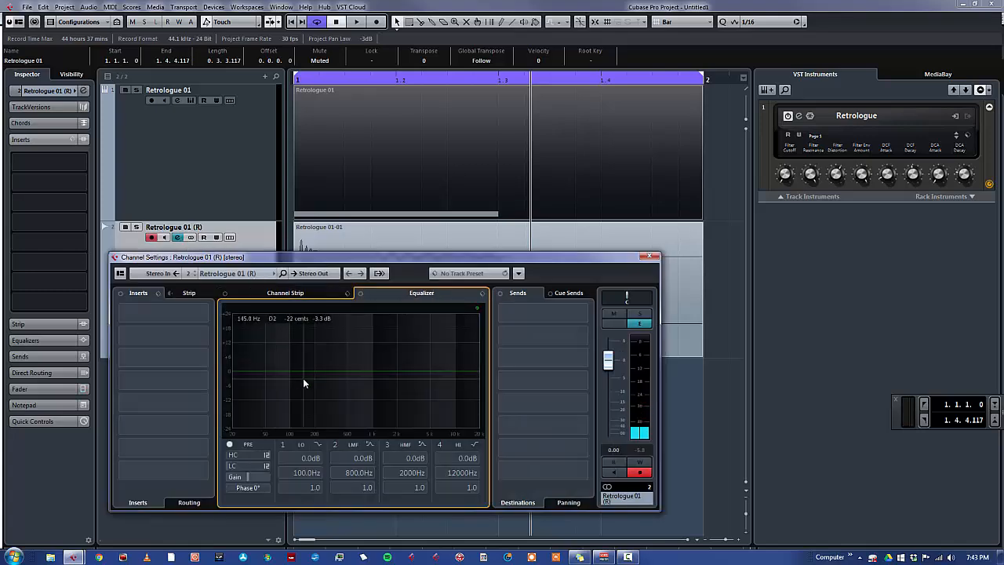
left_click_drag(371, 357, 324, 370)
left_click_drag(265, 352, 276, 301)
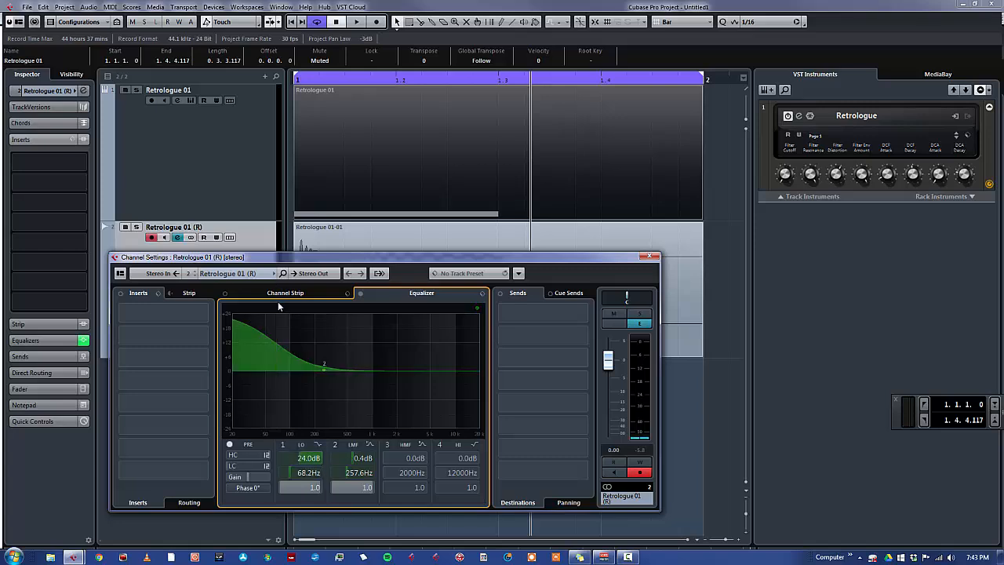
key("space")
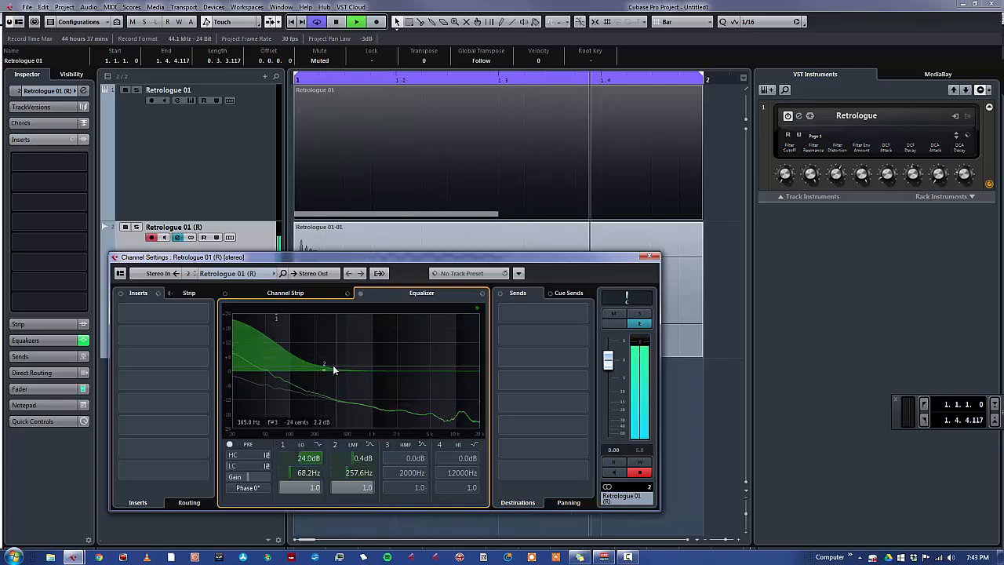
left_click_drag(440, 369, 462, 321)
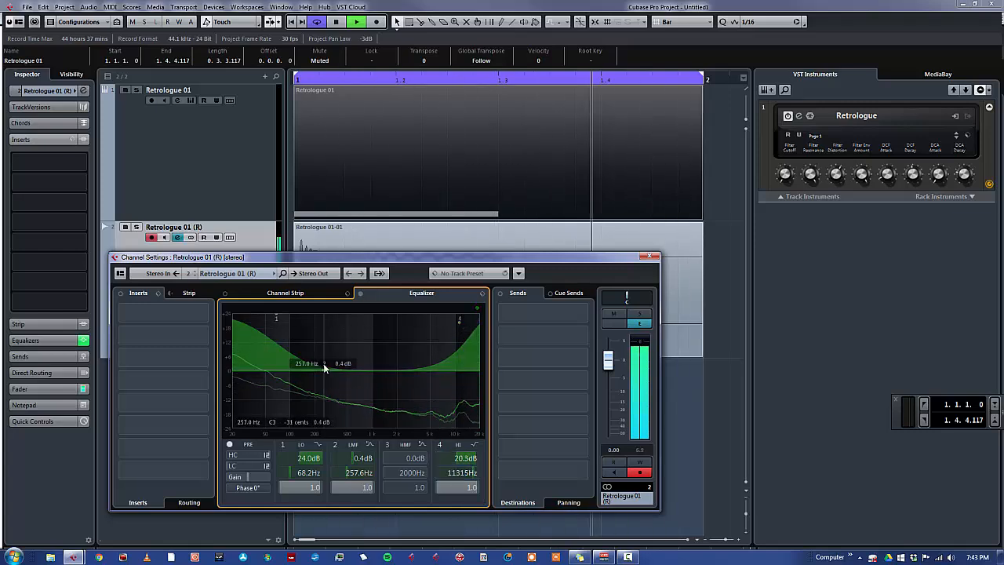
left_click_drag(325, 371, 386, 354)
key("space")
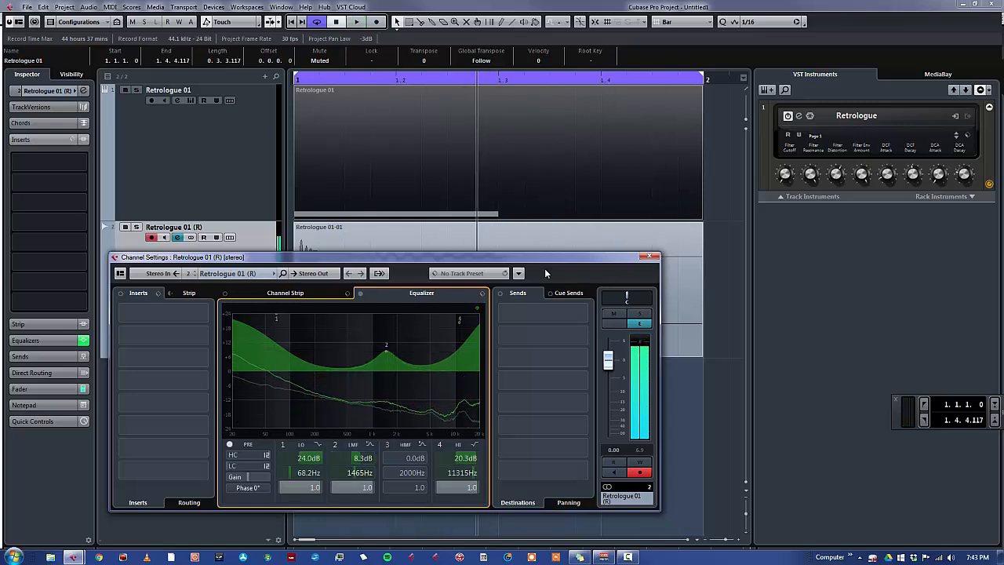
- Try a REVelation reverb insert on the rendered channel with its mix at 10% during playback
left_click(187, 312)
type("rev")
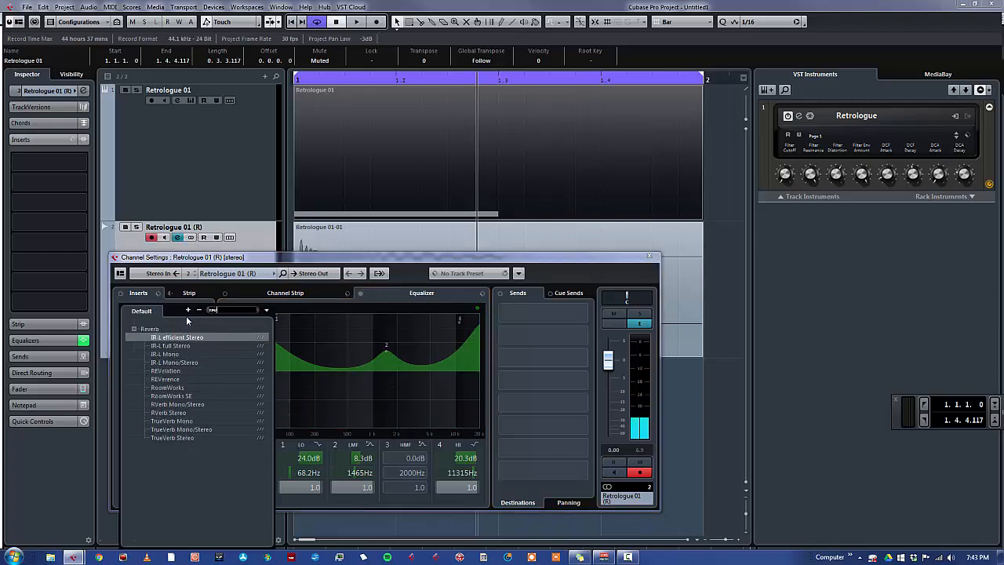
left_click(187, 372)
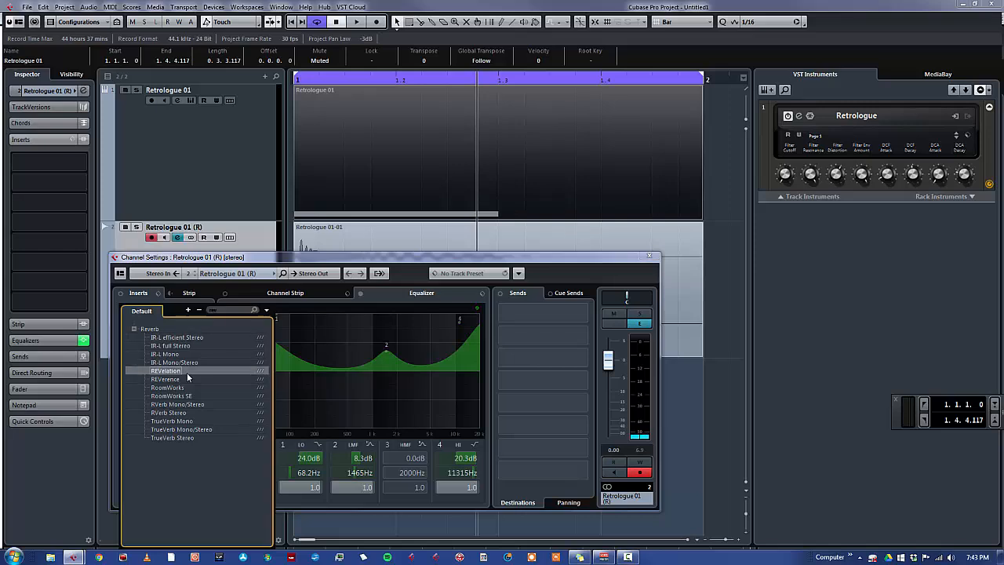
key("space")
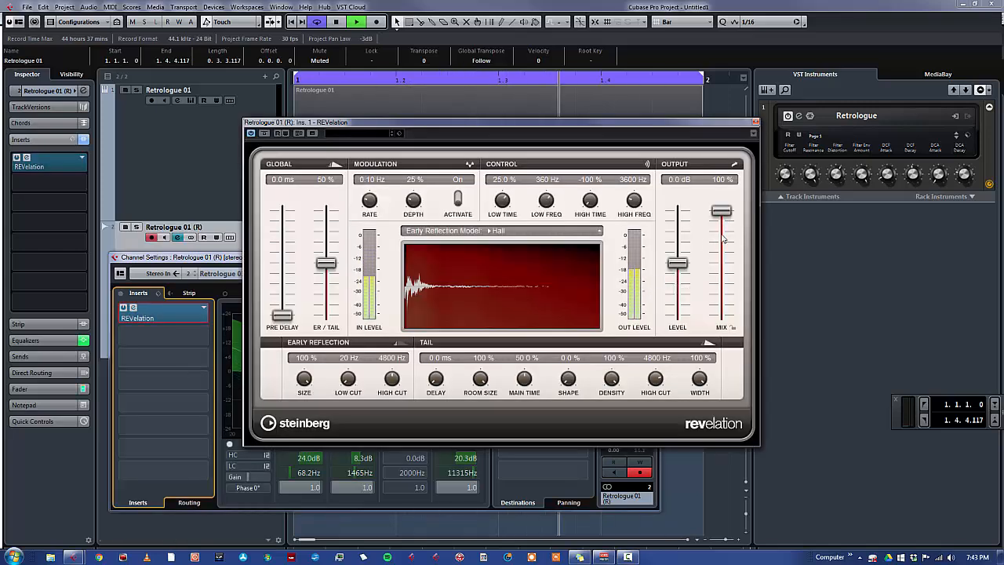
left_click_drag(723, 229, 729, 312)
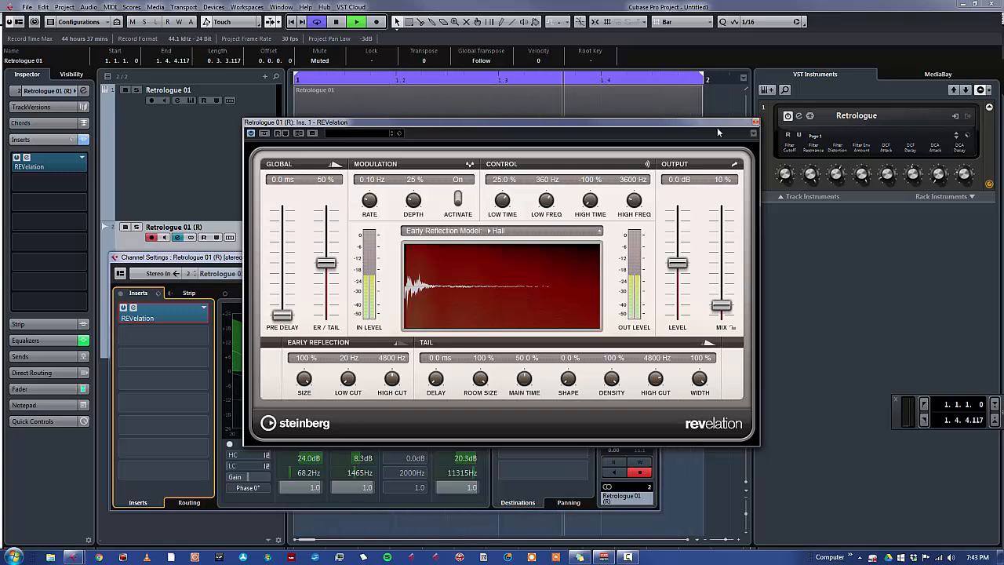
left_click(755, 122)
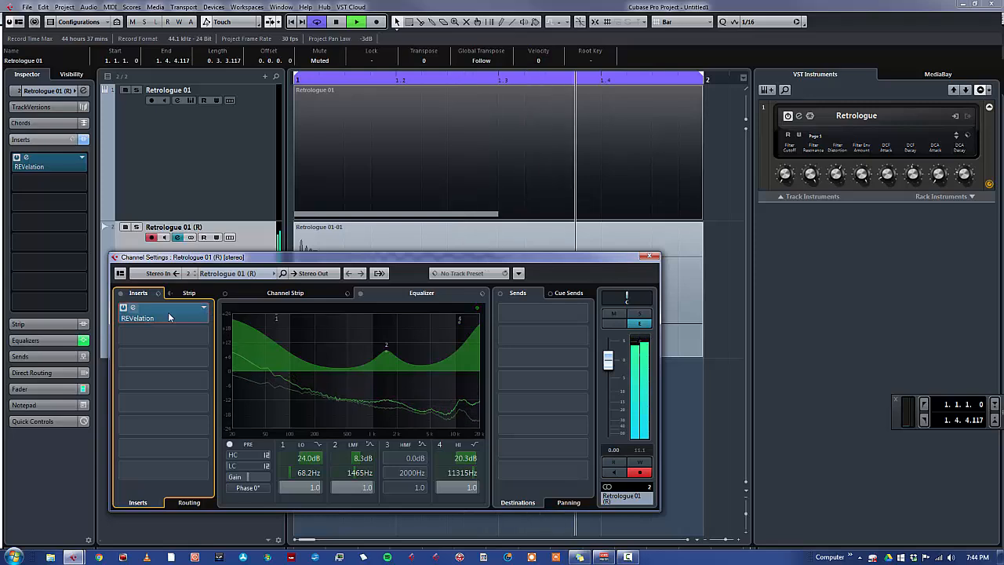
- Stop playback and remove the REVelation insert from the rendered channel, discarding its settings
key("space")
left_click(203, 310)
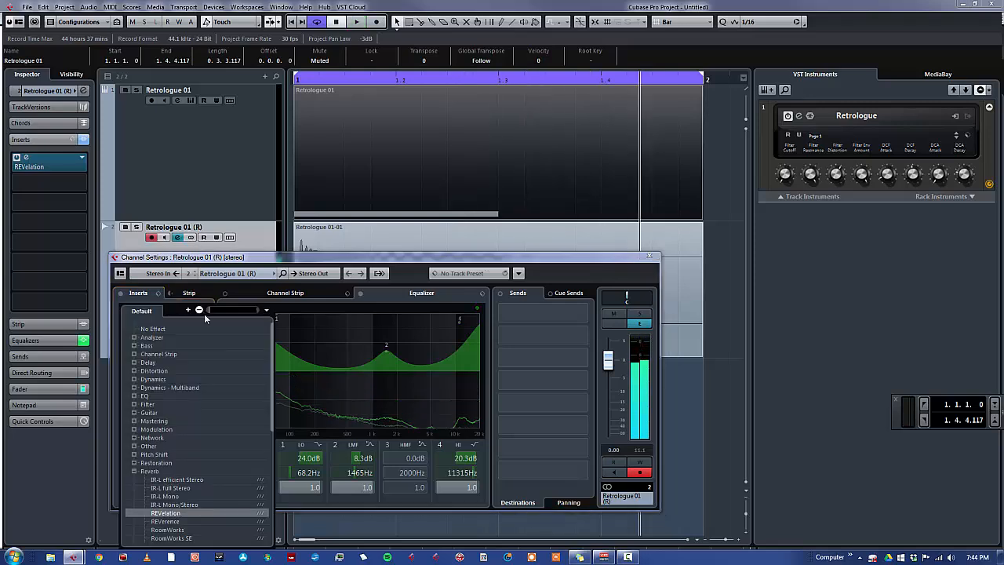
left_click(163, 328)
left_click(481, 312)
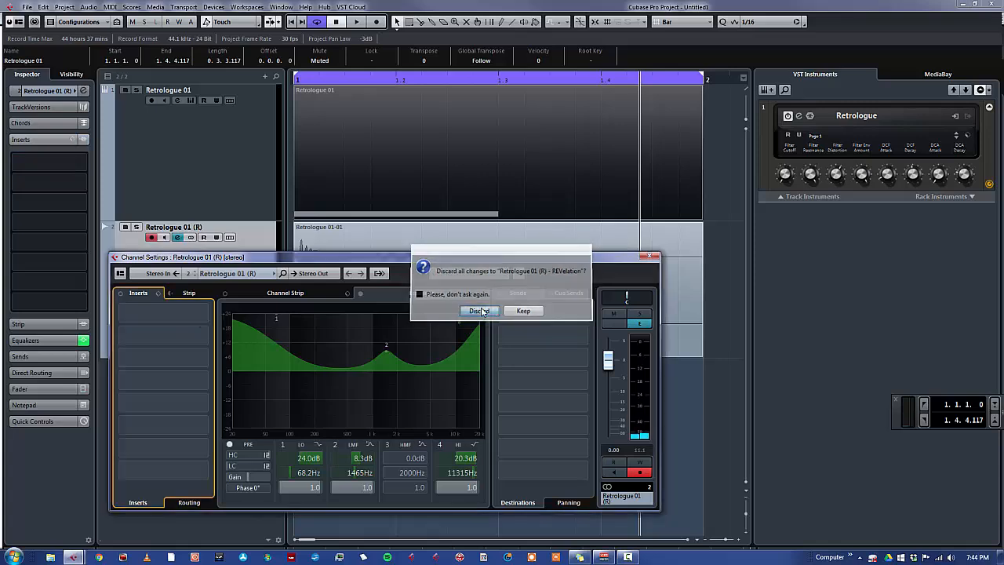
- Close the channel settings and listen to the equalized clip from the start of the project
left_click(649, 257)
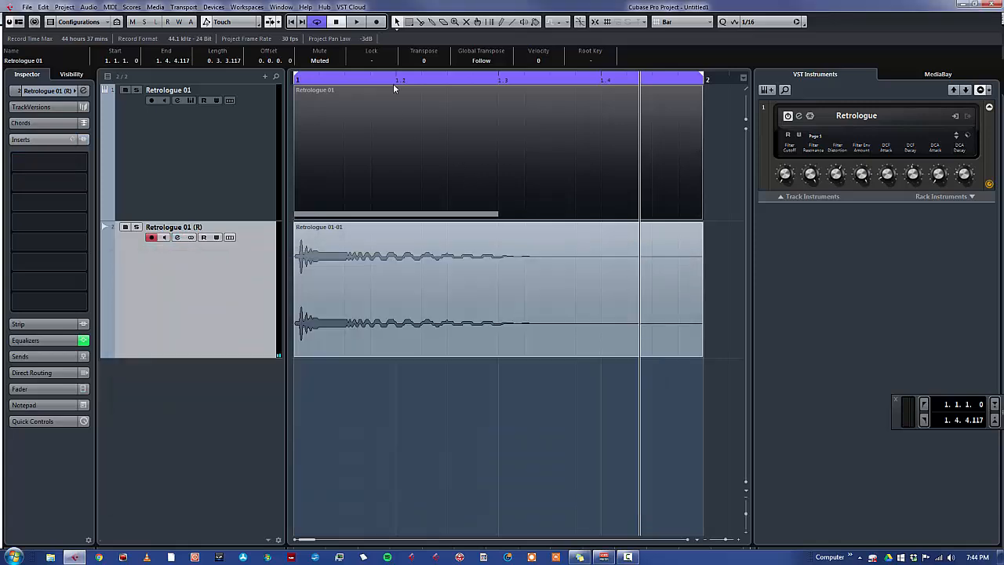
key("Home")
key("space")
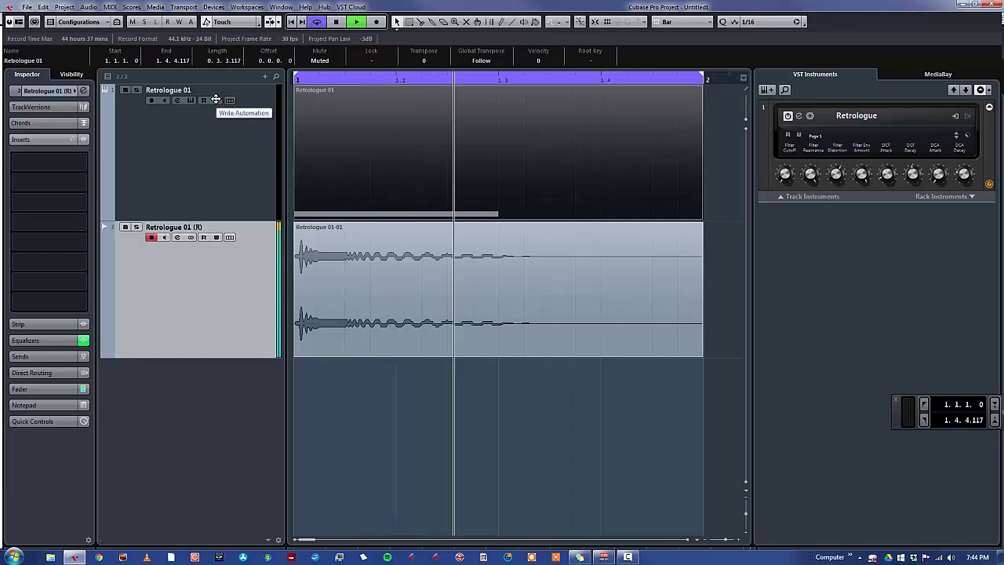
key("space")
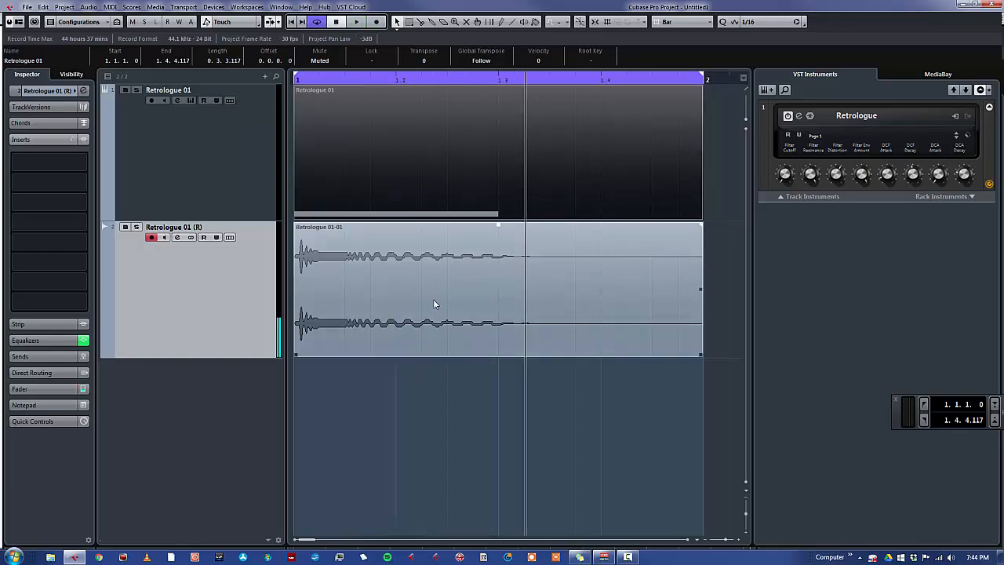
key("Home")
key("space")
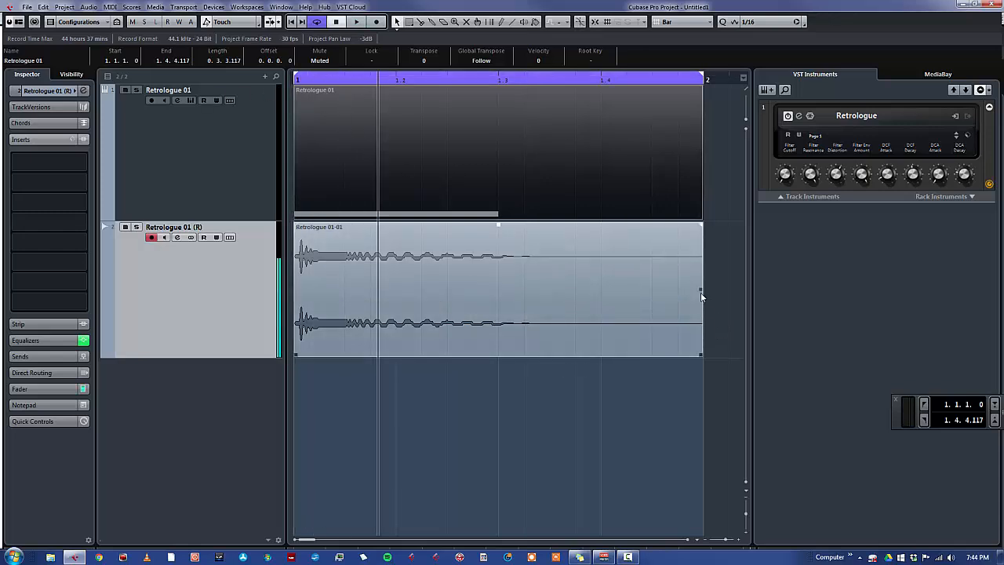
- Split the rendered audio clip at 1.1.1.90, just after its opening transient, using playback to find the spot
right_click(400, 298)
left_click(424, 301)
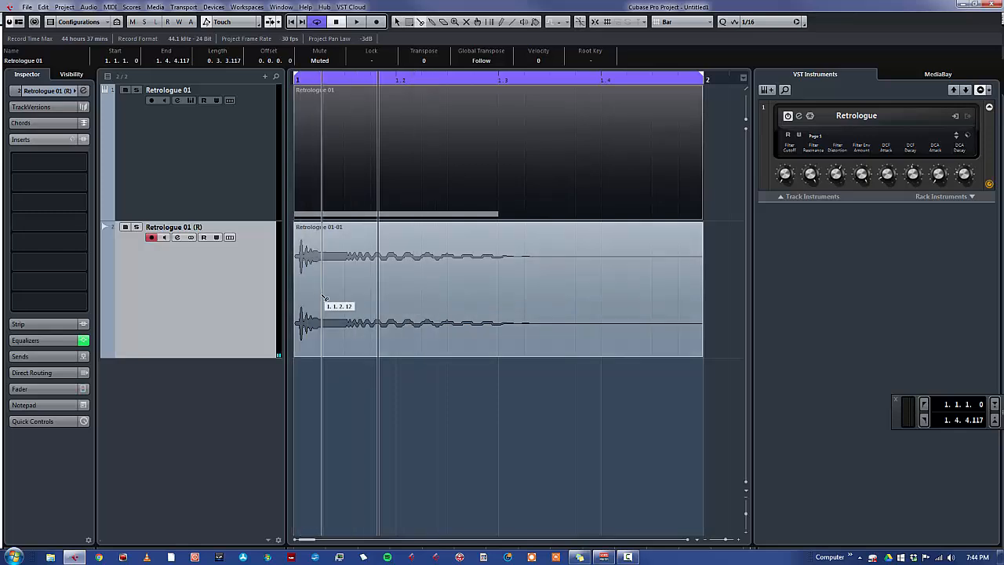
key("Home")
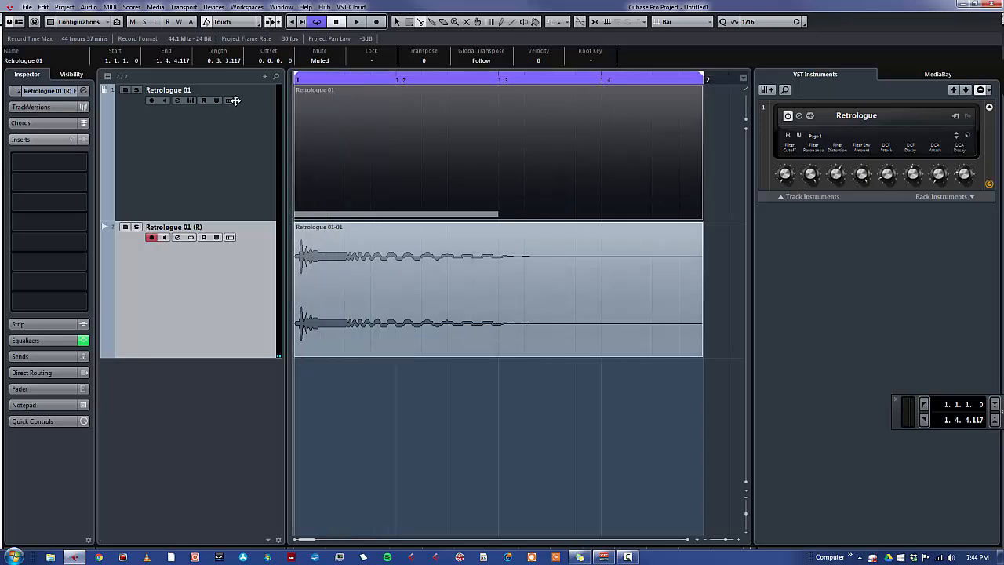
key("space")
key("space")
right_click(336, 278)
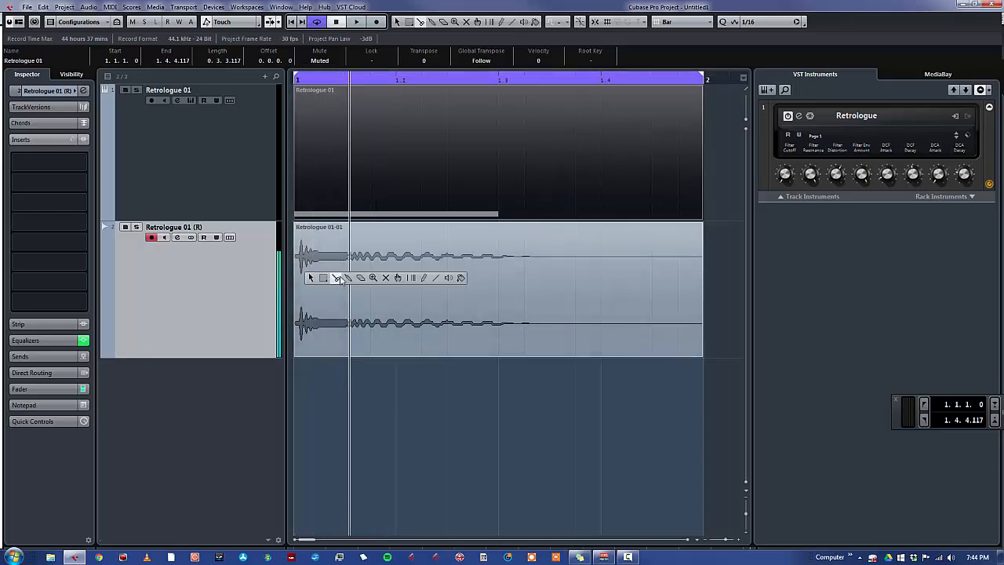
left_click(336, 278)
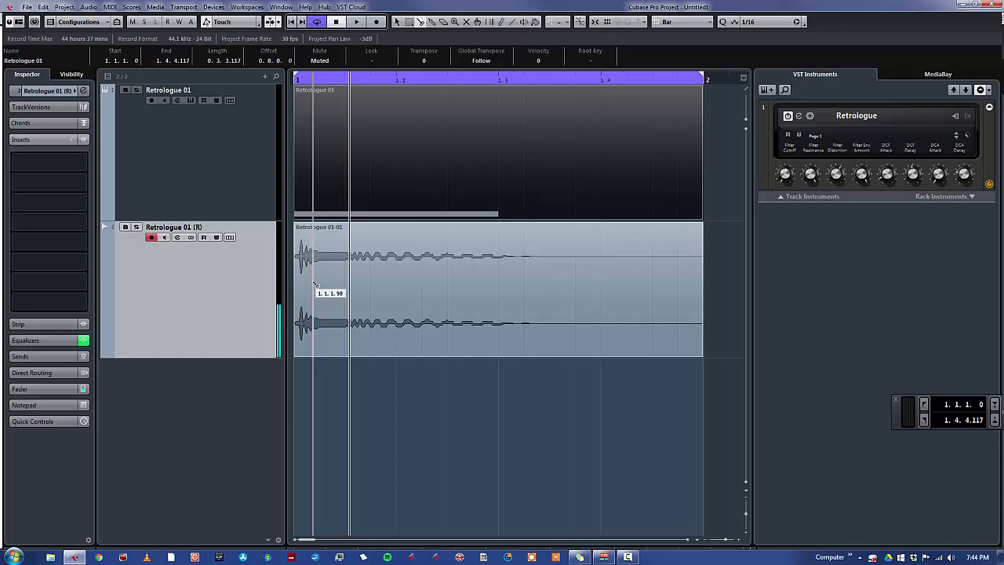
left_click(314, 283)
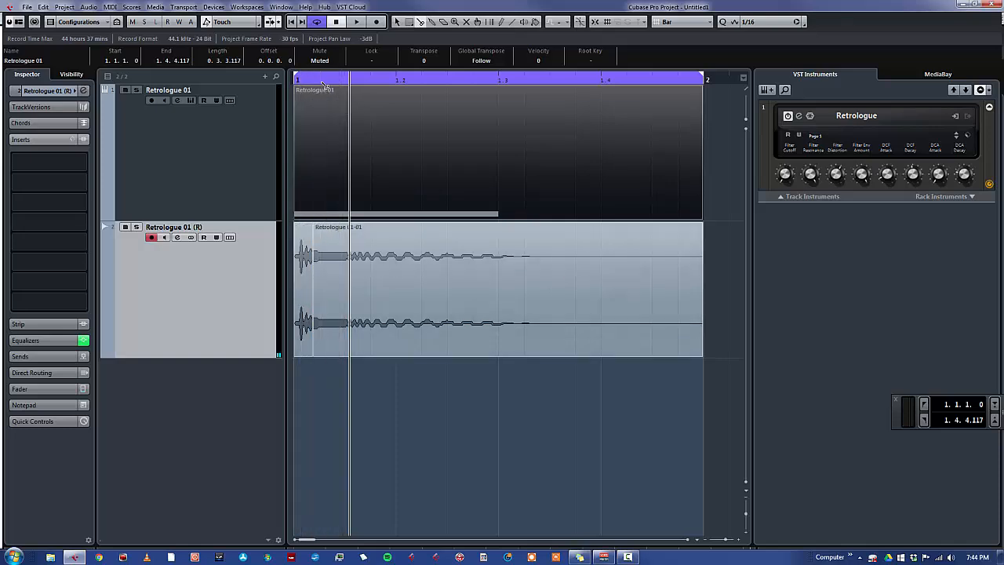
- Split the clip again at 1.1.2.90 and move the long tail piece to shortly before beat 1.3
key("space")
key("space")
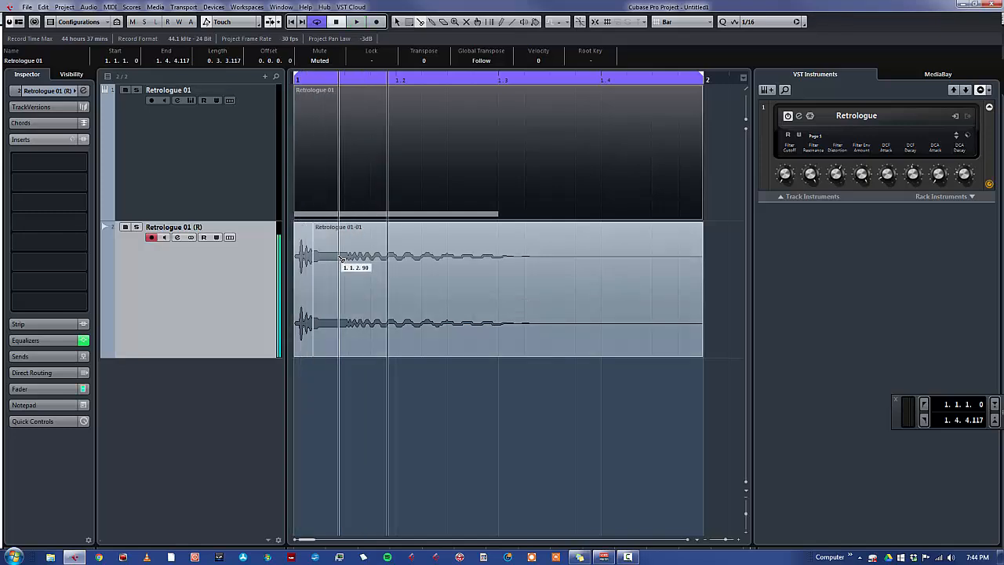
left_click(343, 259)
key("1")
left_click_drag(415, 276, 494, 279)
- Repeat the short middle slice five times, give all six slices a 0.0.0.68 fade-out, and listen from the start
left_click(334, 283)
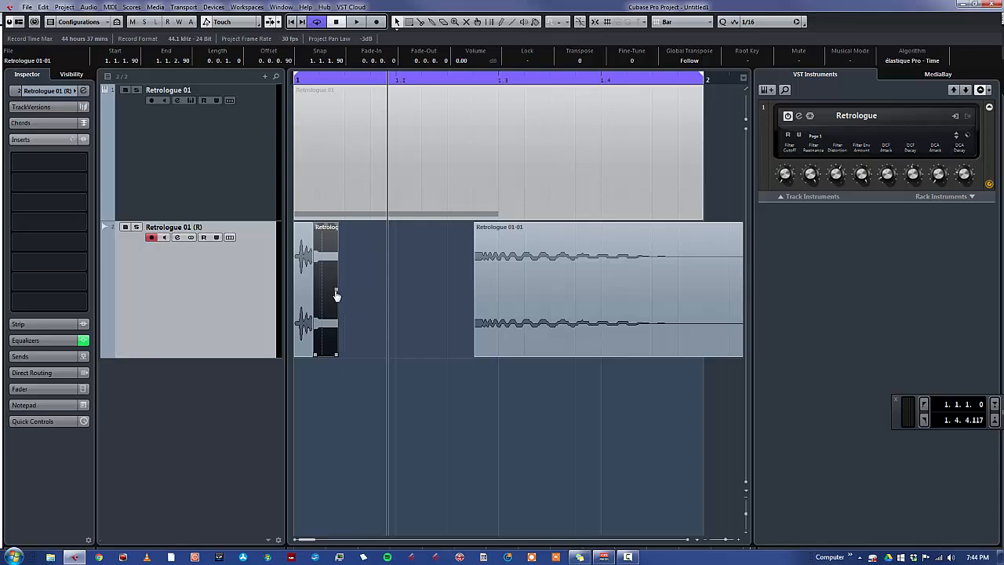
left_click_drag(336, 296, 449, 293)
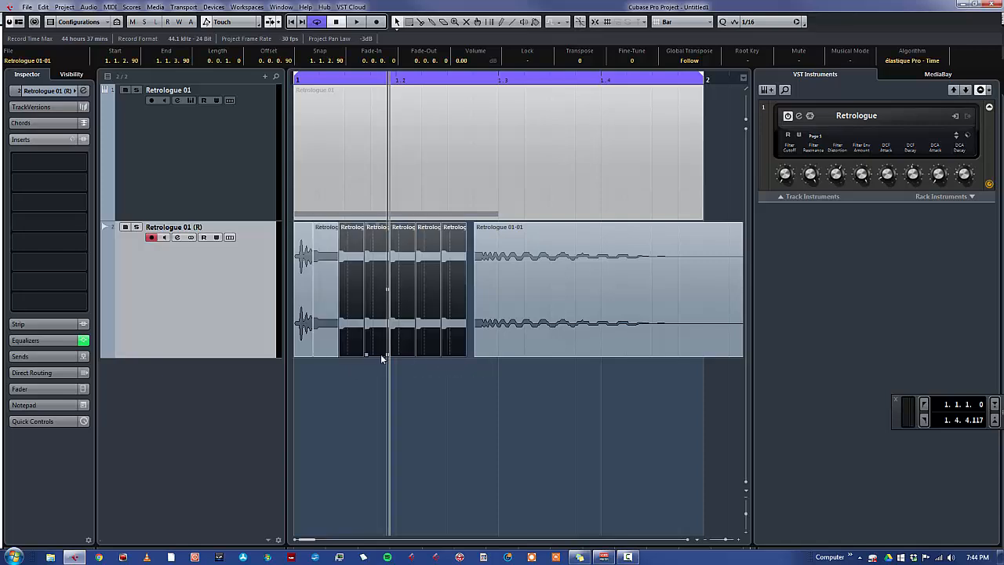
left_click_drag(466, 369, 322, 229)
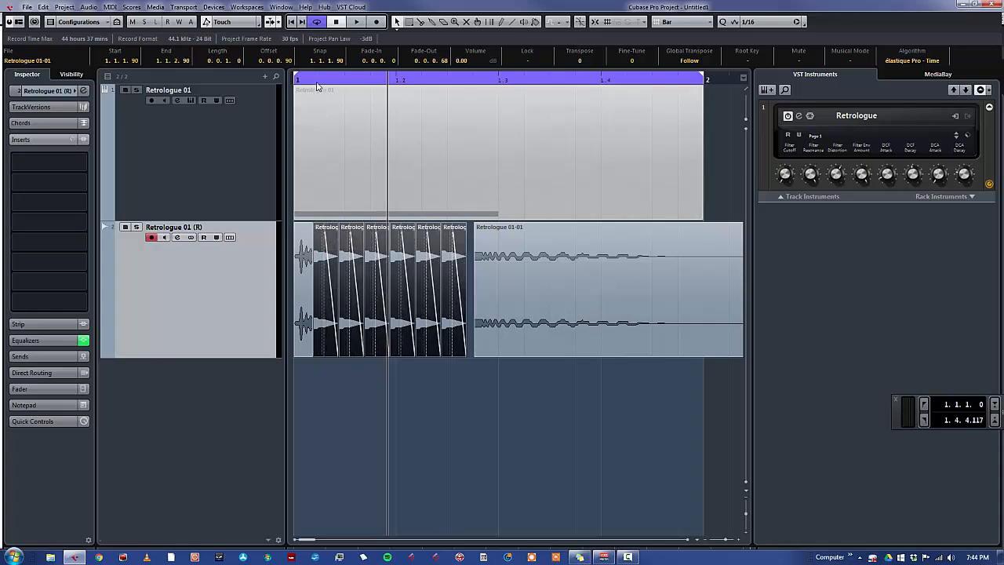
left_click_drag(313, 81, 241, 86)
key("space")
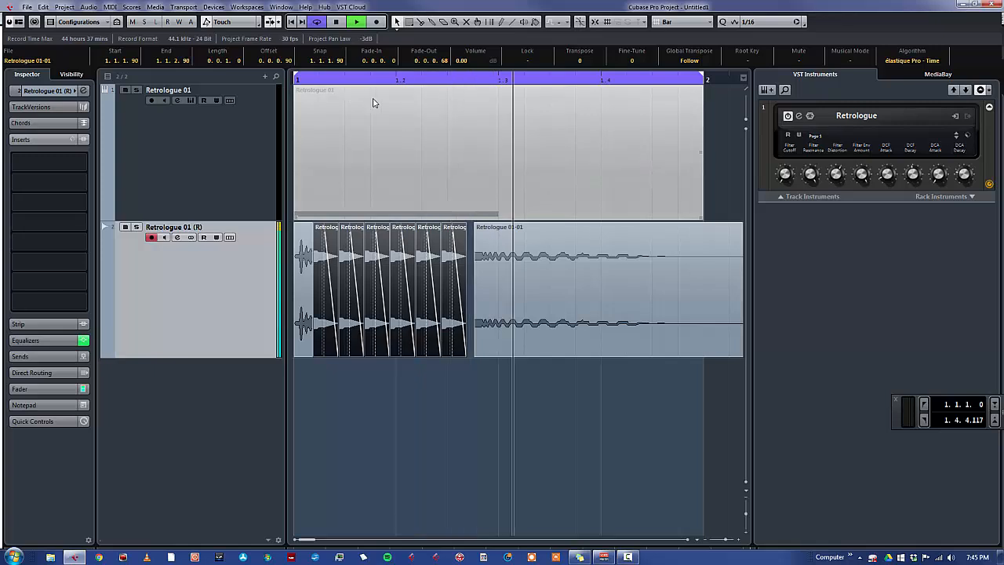
key("space")
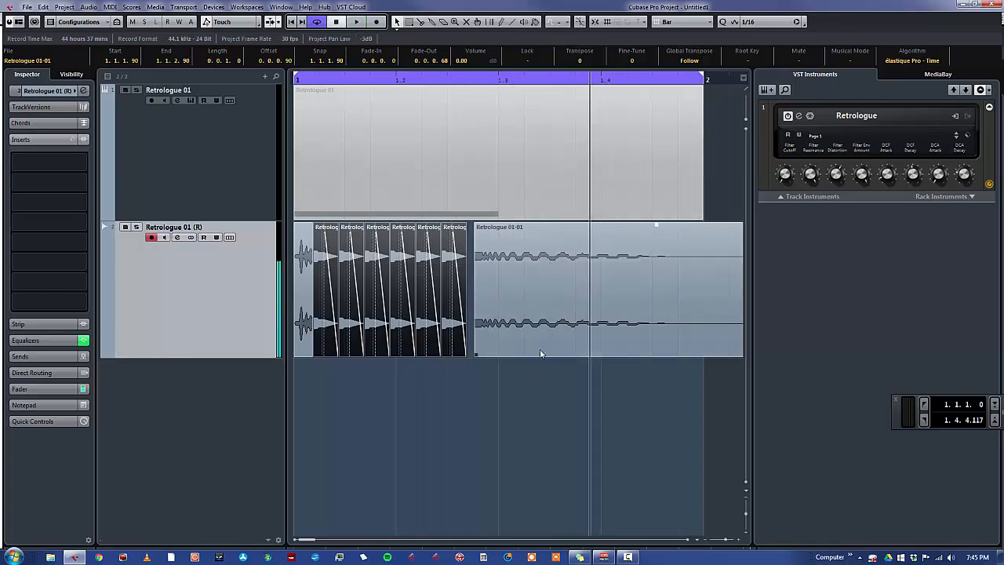
- Move the tail clip earlier to start at 1.2.3.80, directly against the last slice, and listen to the loop
left_click_drag(518, 336, 509, 329)
key("space")
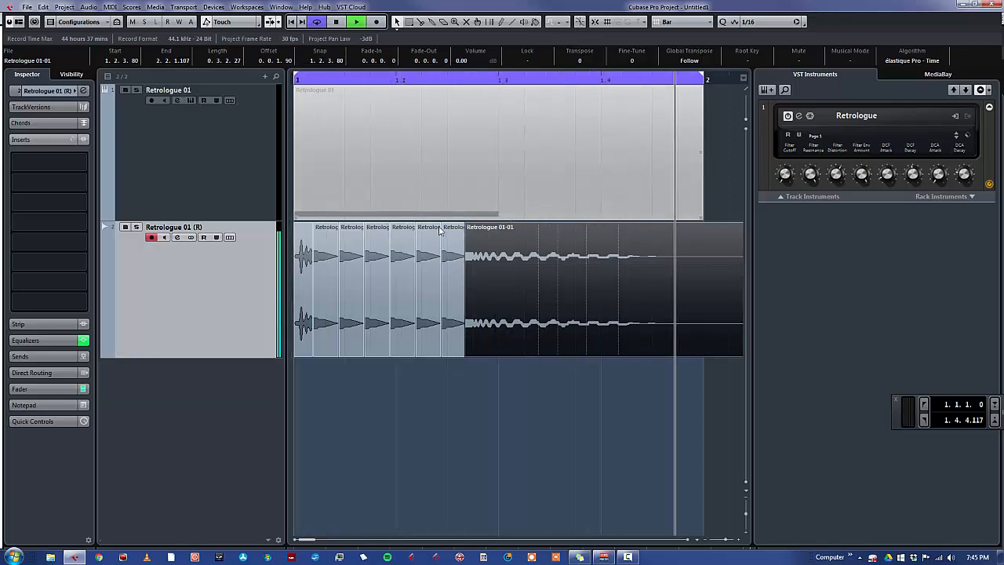
key("space")
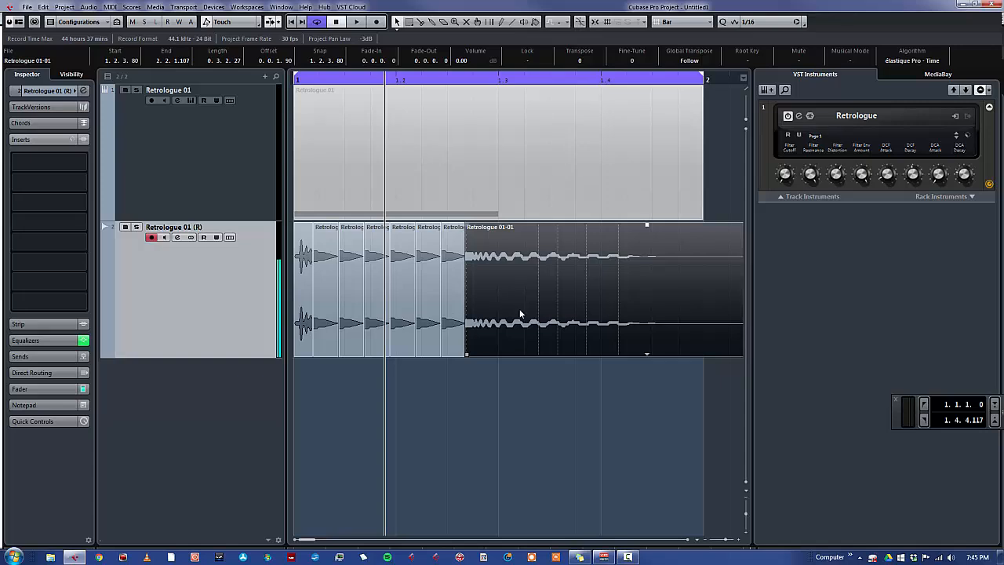
- Delete the tail clip, remove the last slice's fade-out and extend that slice to end at 2.1.2.5, listening to the loop
key("Delete")
left_click(463, 335)
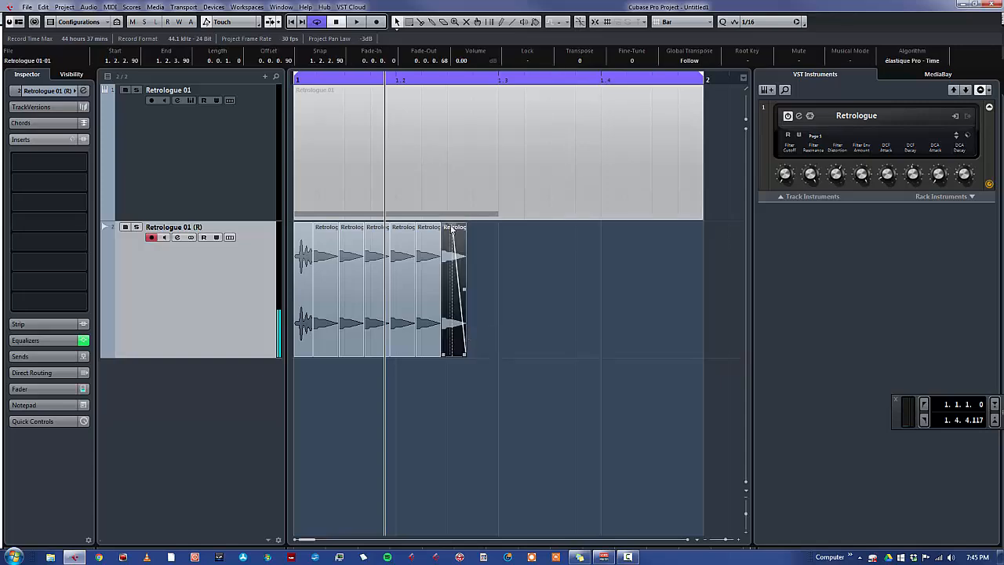
left_click_drag(453, 229, 488, 224)
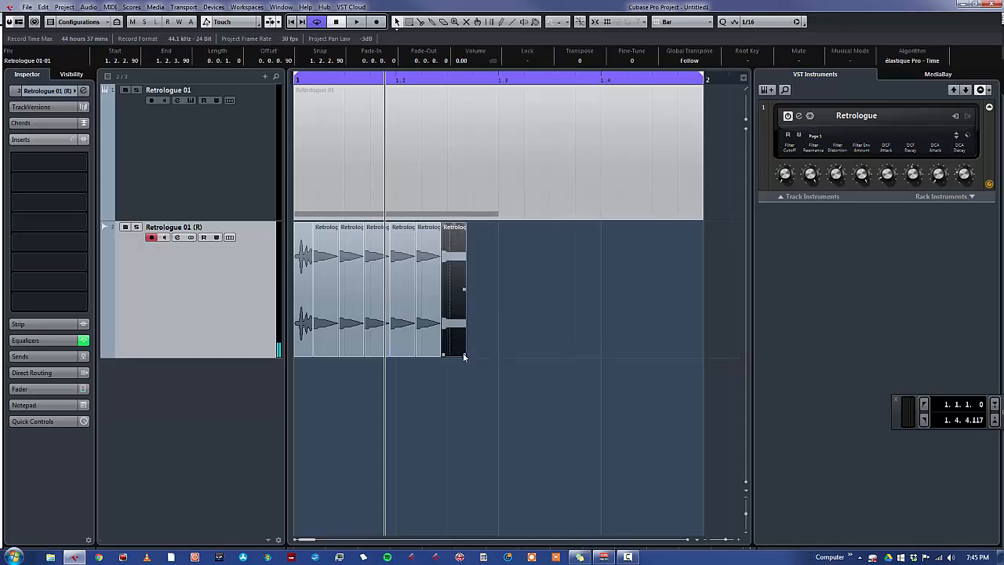
left_click_drag(468, 356, 730, 357)
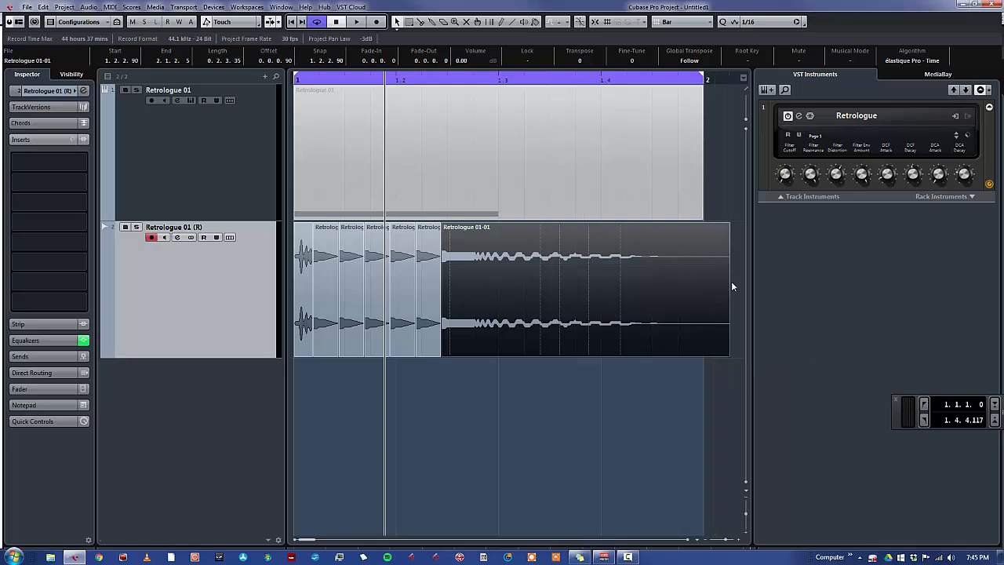
key("space")
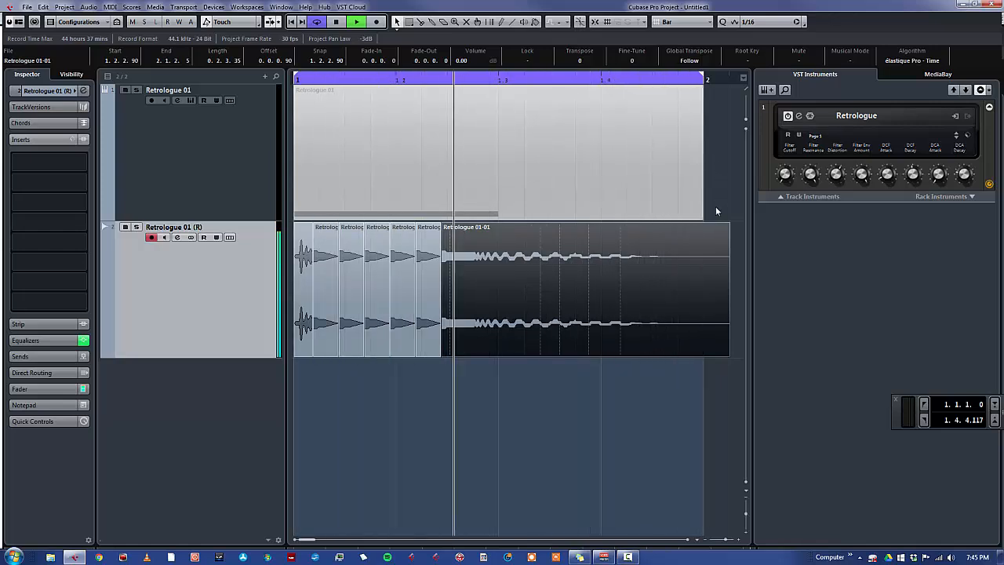
key("space")
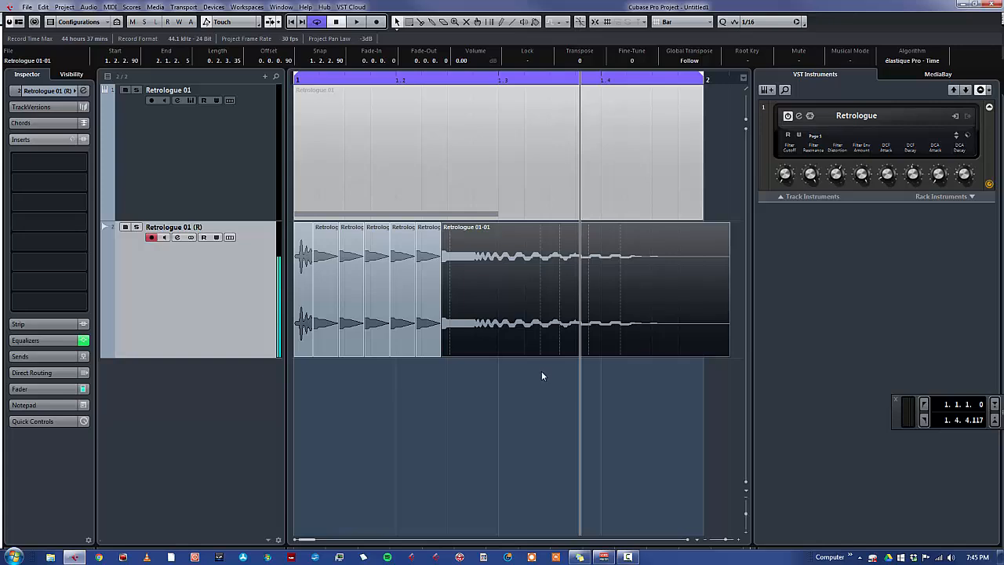
- Delete every slice after the opening transient and shorten the remaining opening slice to end at 1.1.1.75
left_click(596, 367)
left_click_drag(664, 390, 328, 301)
key("Delete")
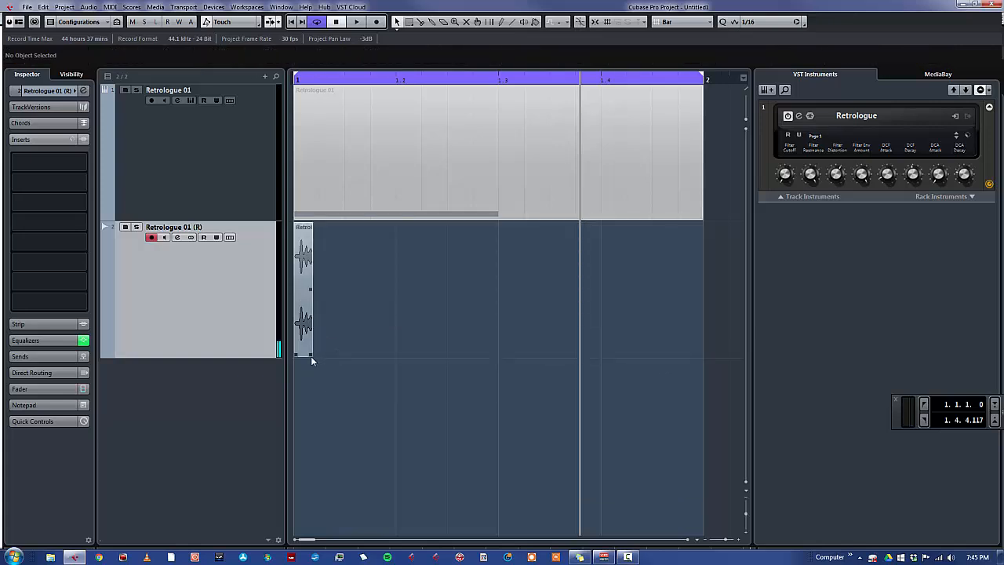
mouse_move(310, 358)
left_mouse_down()
mouse_move(349, 354)
mouse_move(308, 355)
left_mouse_up()
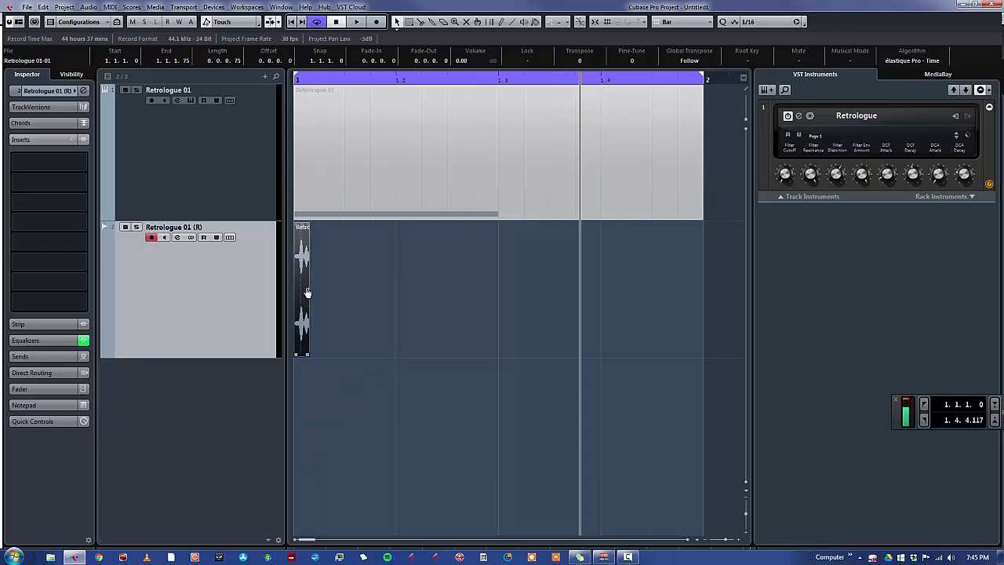
- Repeat the short opening slice eight times in a row and listen to the pattern
left_click_drag(308, 292, 430, 296)
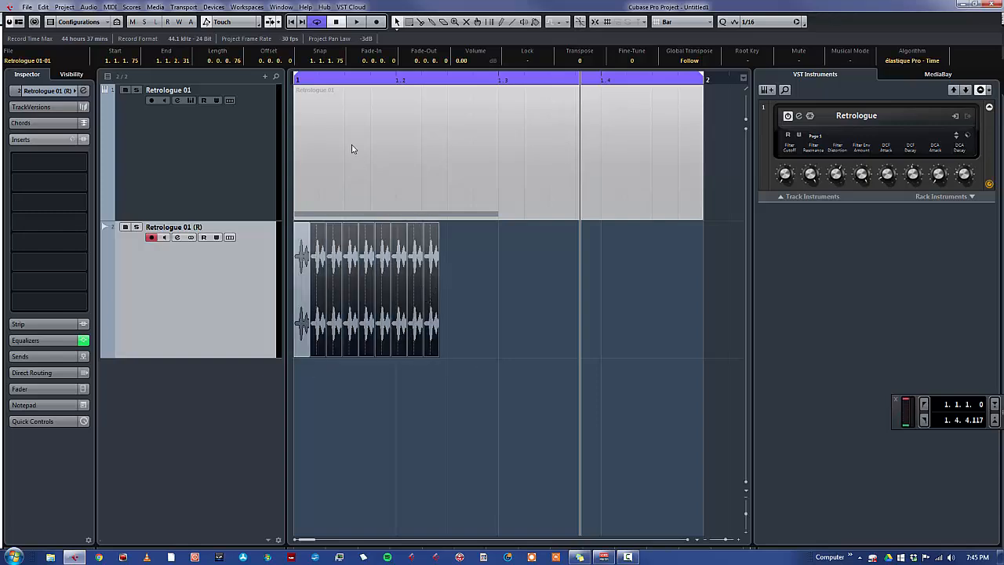
key("space")
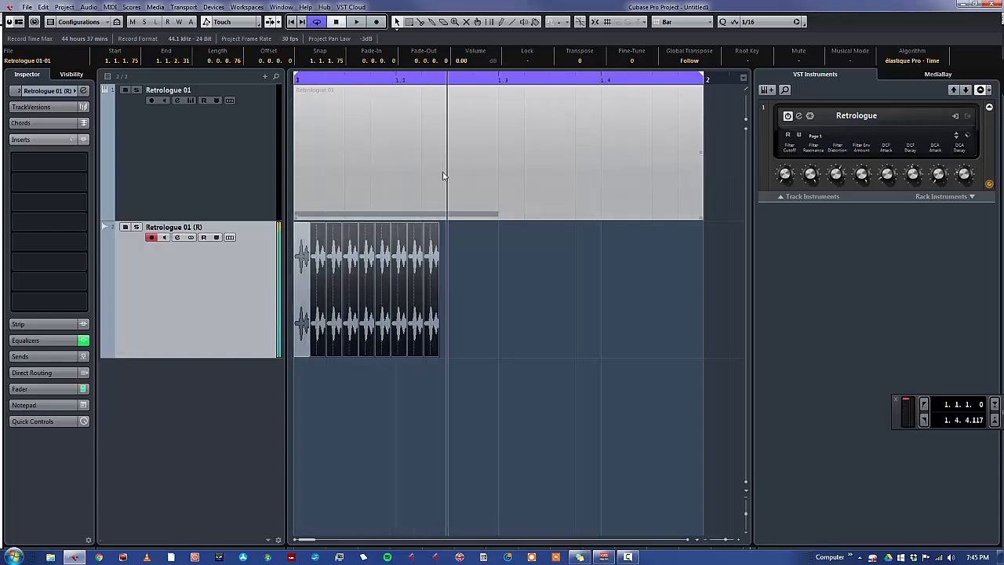
left_click(453, 323)
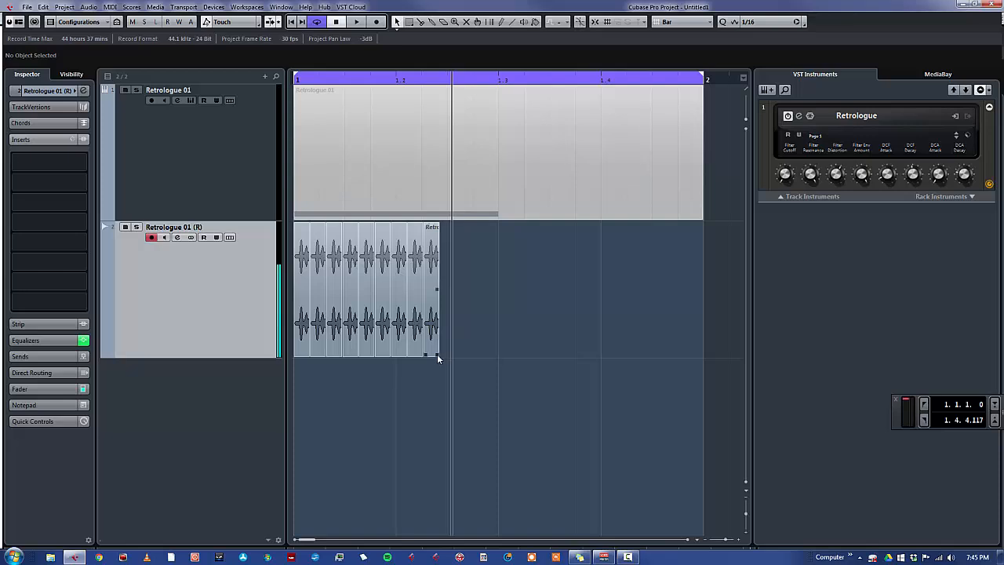
- Extend the last slice to end at 1.3.4.7 and give it a 0.0.2.42 fade-out, listening to the loop
left_click_drag(439, 359, 674, 360)
key("space")
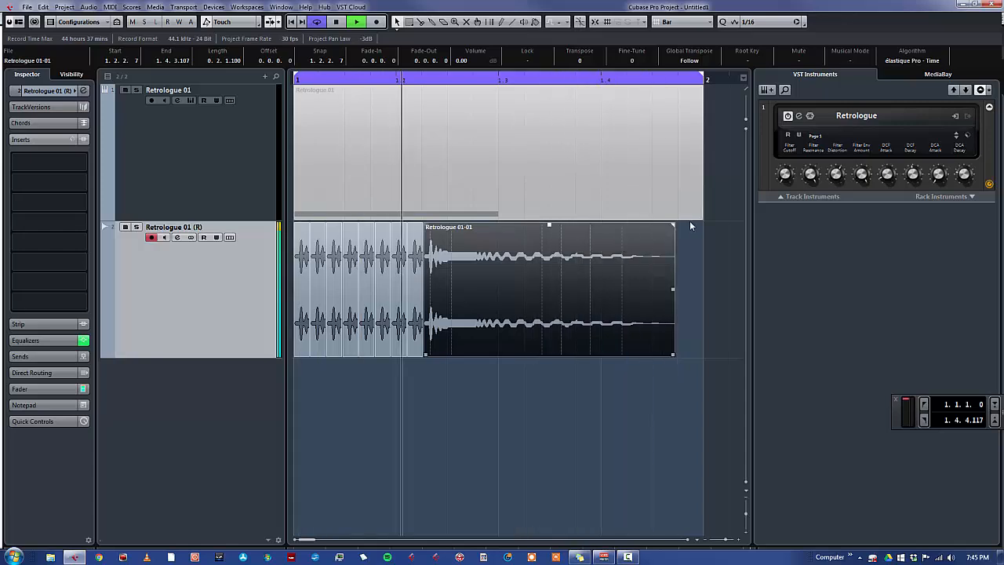
key("space")
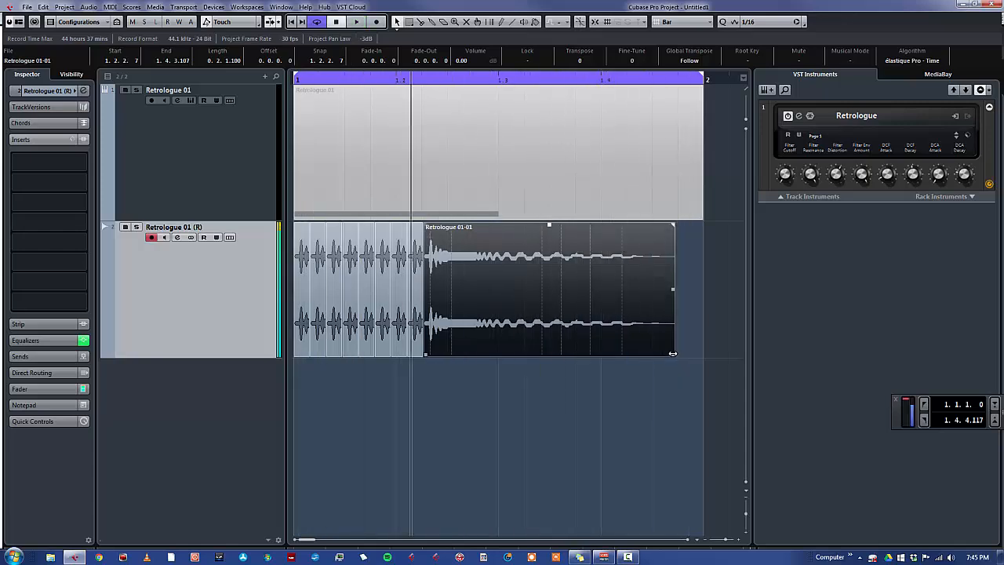
left_click_drag(674, 351, 576, 340)
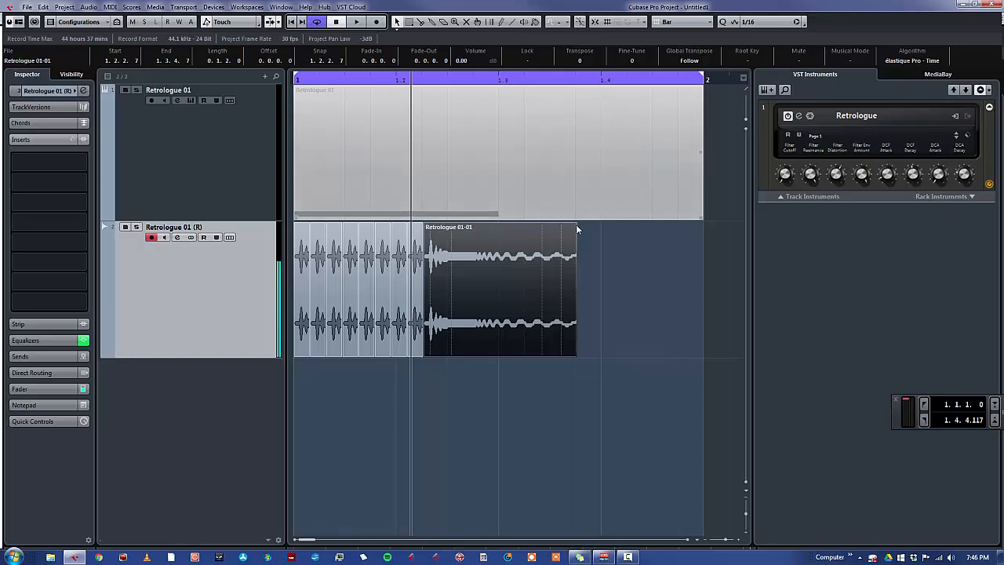
left_click_drag(576, 224, 515, 232)
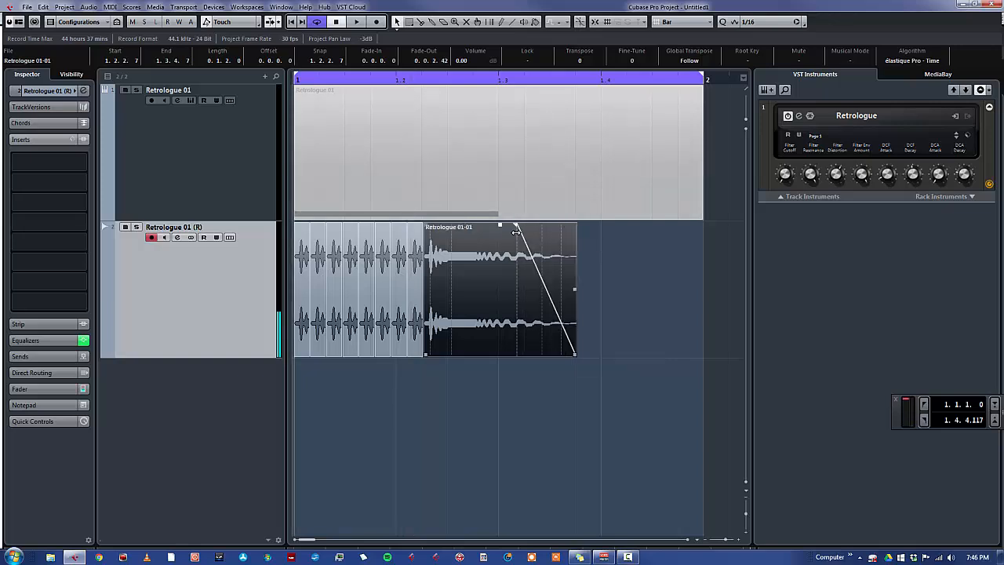
key("space")
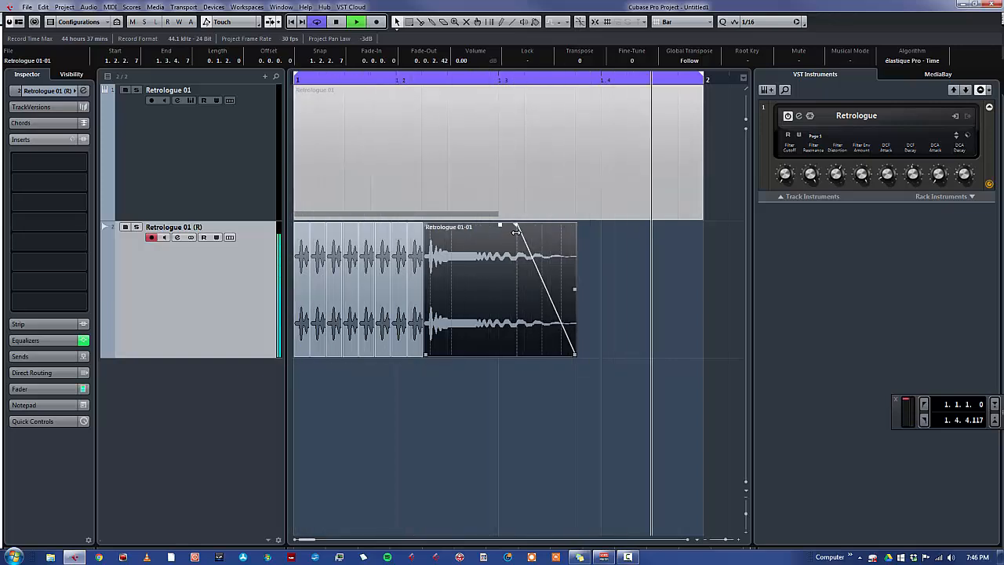
key("space")
- Give all eight short slices before the long clip a 0.0.0.51 fade-out and listen to the loop
left_click_drag(420, 369, 294, 227)
key("space")
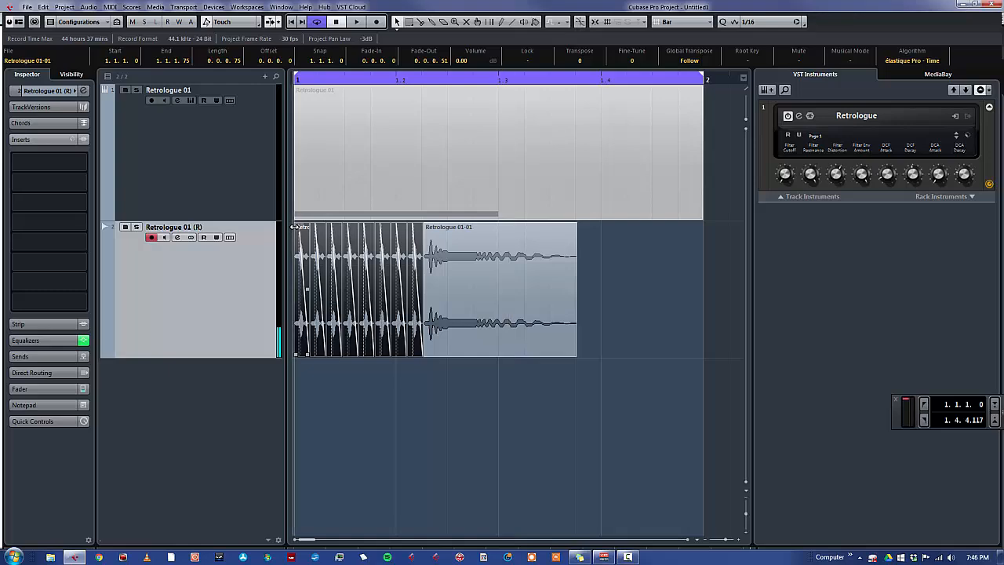
key("space")
- Use the EnvelopeShaper in the rendered audio track's channel strip, raising its attack and lowering its release while listening
left_click(178, 237)
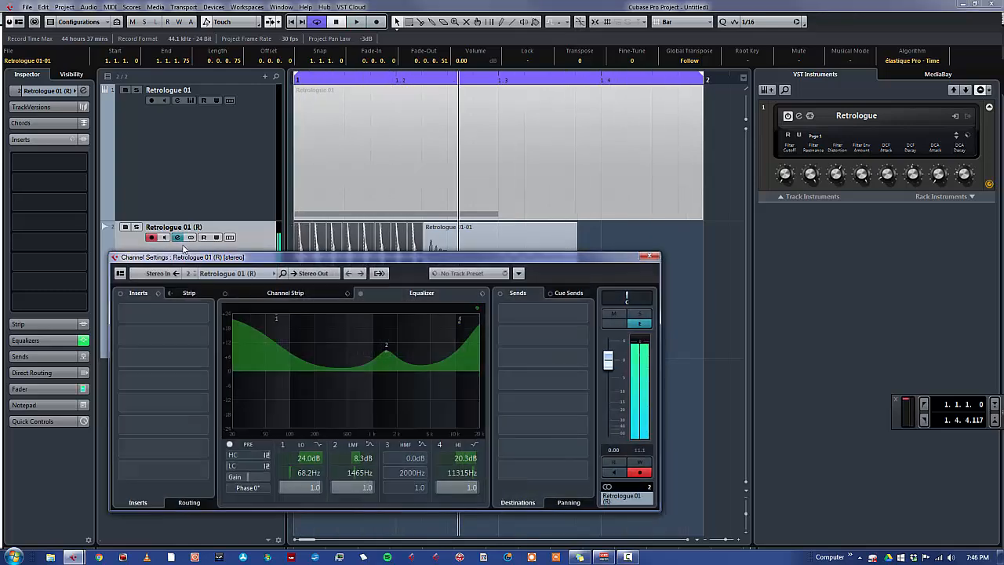
left_click(319, 290)
mouse_move(355, 310)
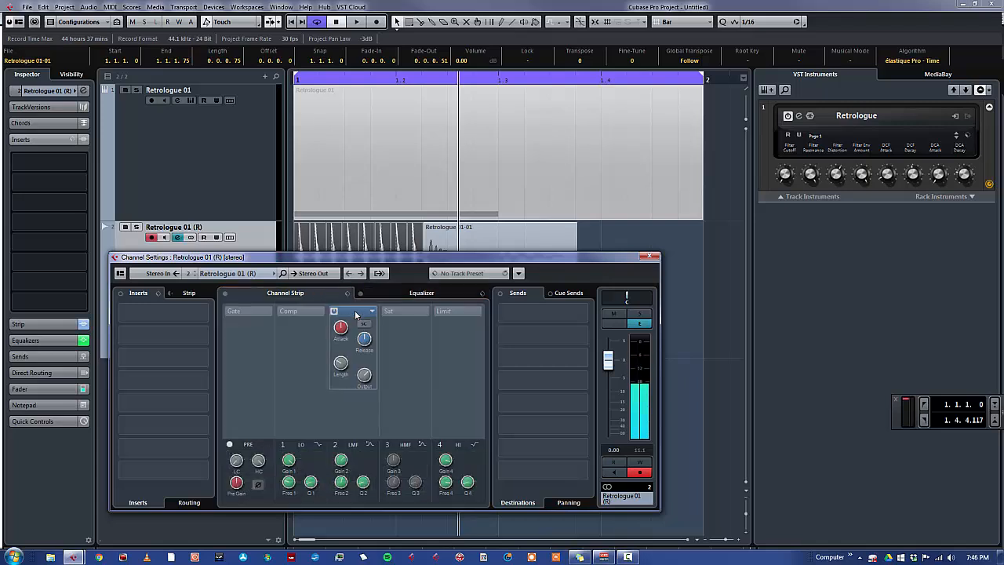
left_click(342, 325)
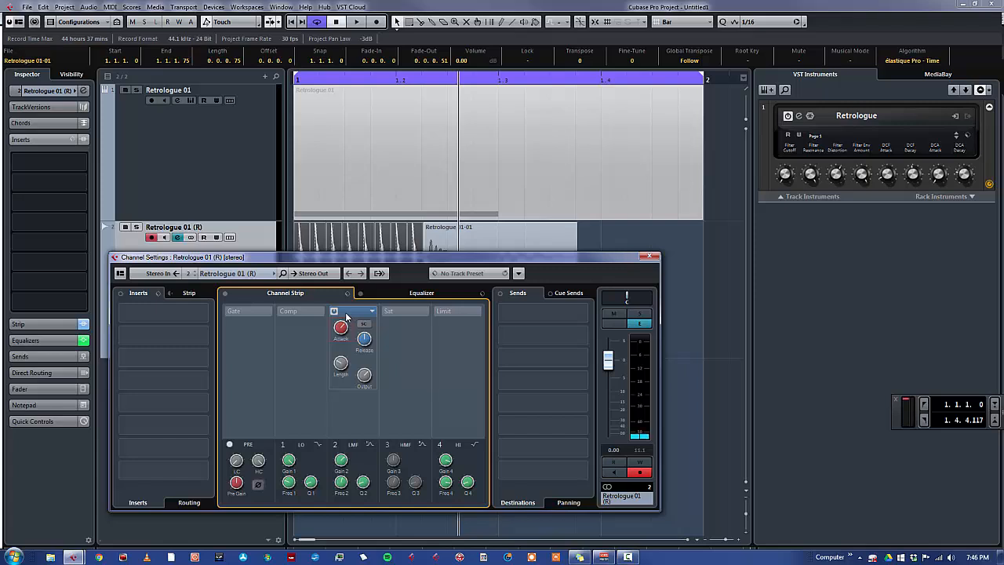
key("space")
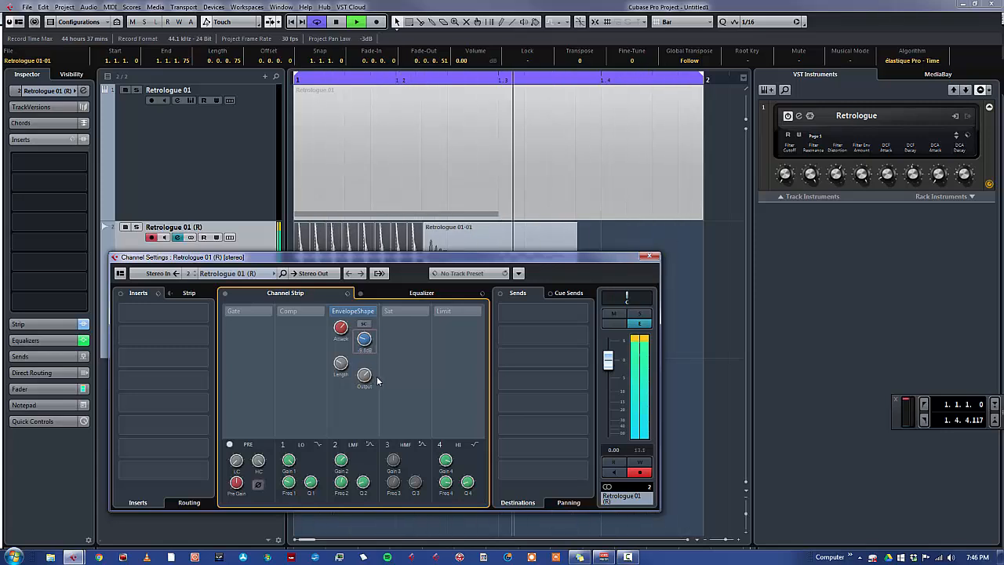
left_click(654, 257)
key("space")
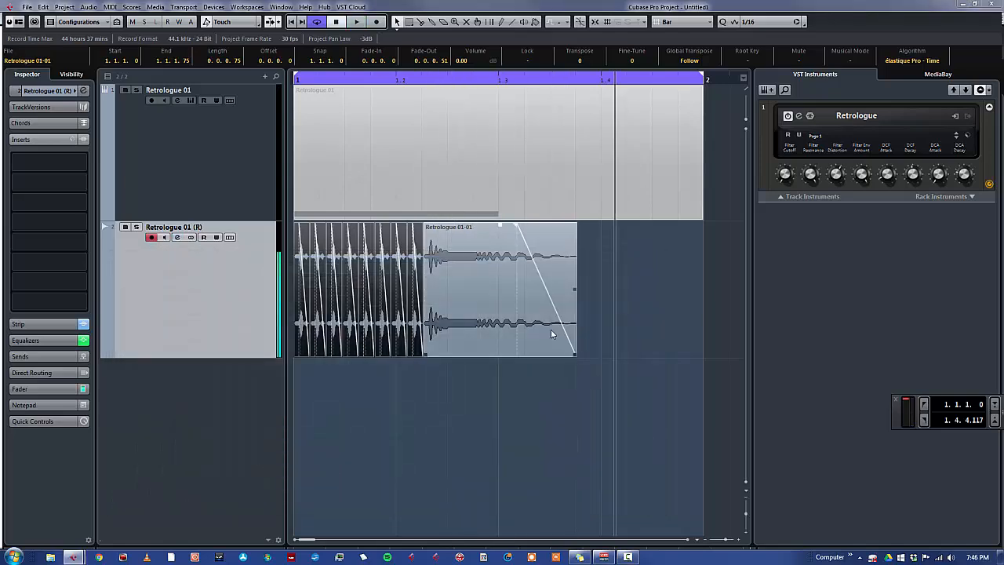
- Load the FabFilter Pro-L limiter into insert slot 8 of the Stereo Out channel
key("F3")
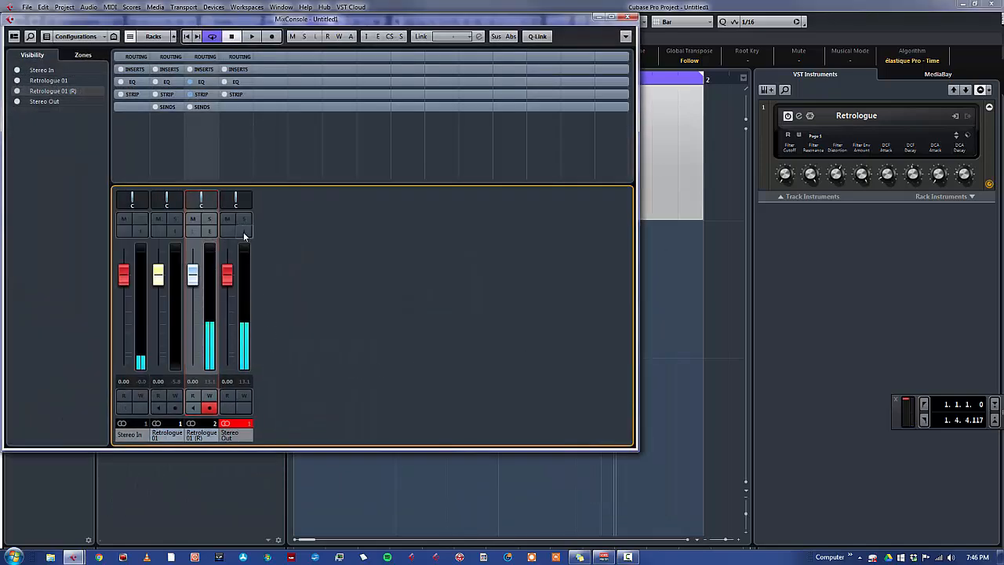
left_click(244, 228)
left_click(303, 359)
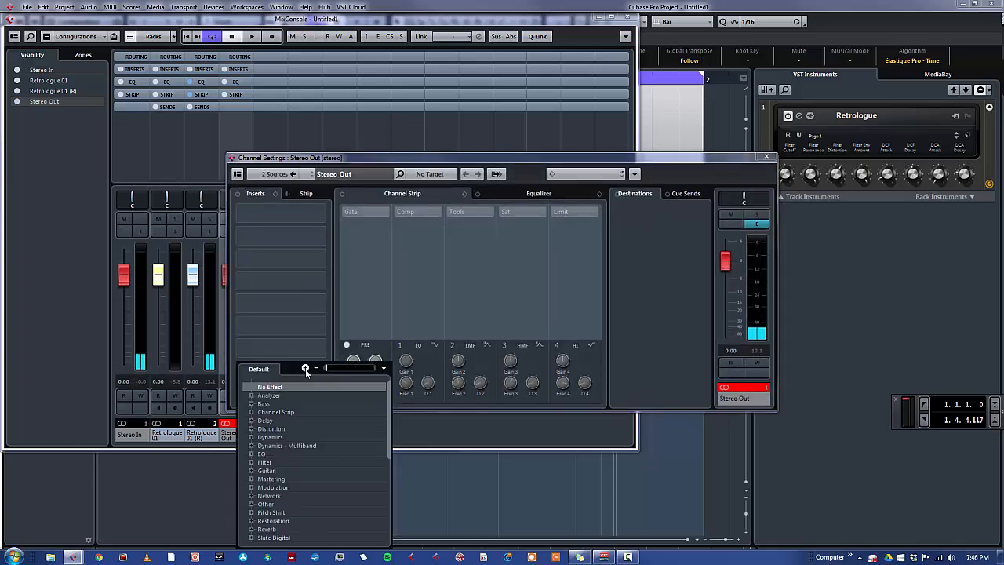
left_click(306, 368)
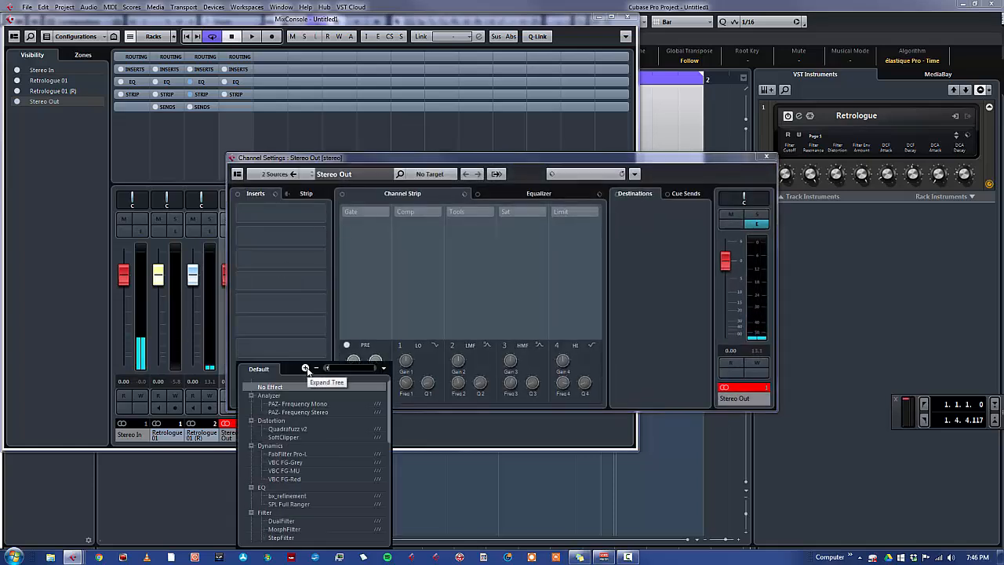
type("fab")
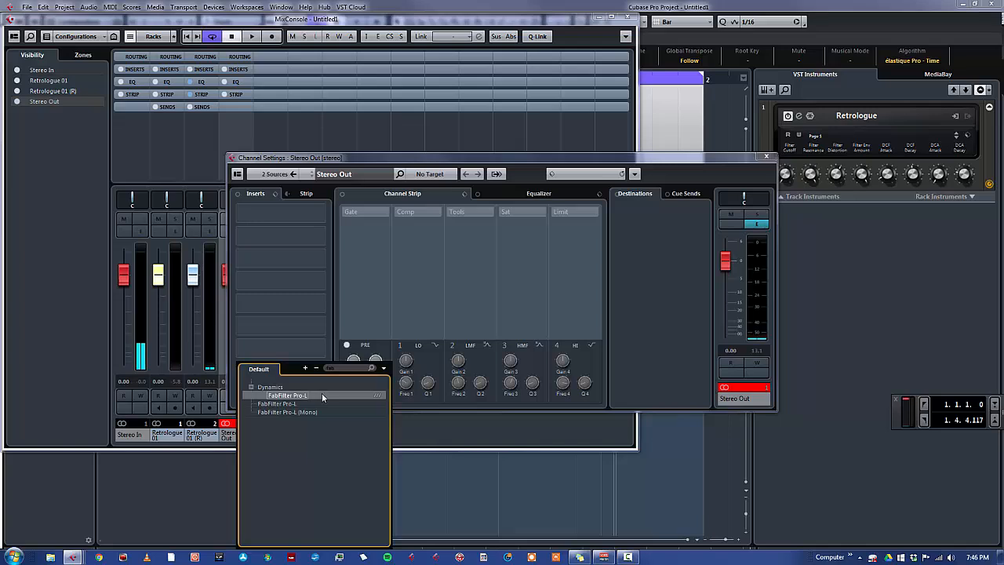
left_click(322, 393)
- Set the Pro-L limiter's gain to +10.7 and listen to the loop through it
left_click_drag(309, 357, 305, 288)
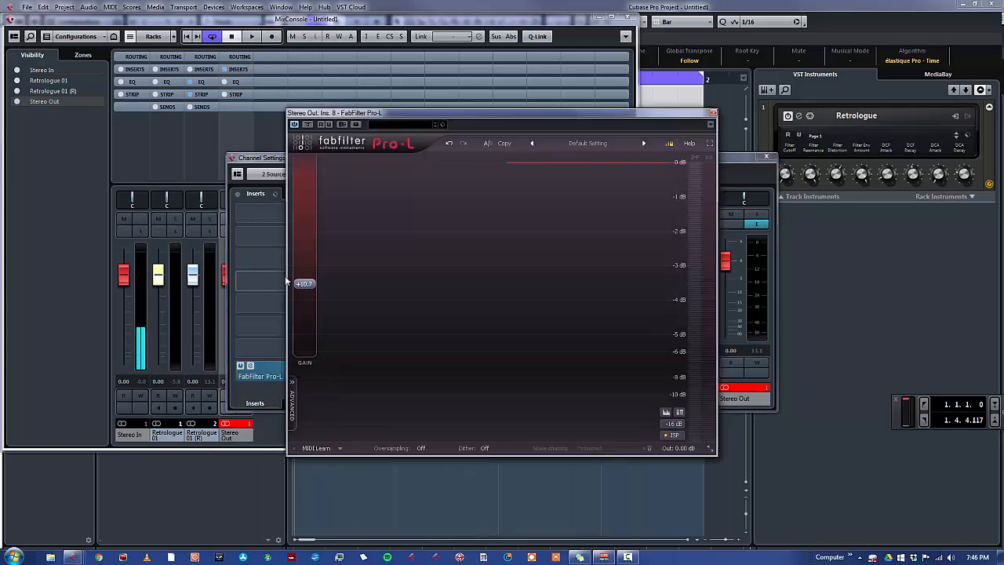
key("space")
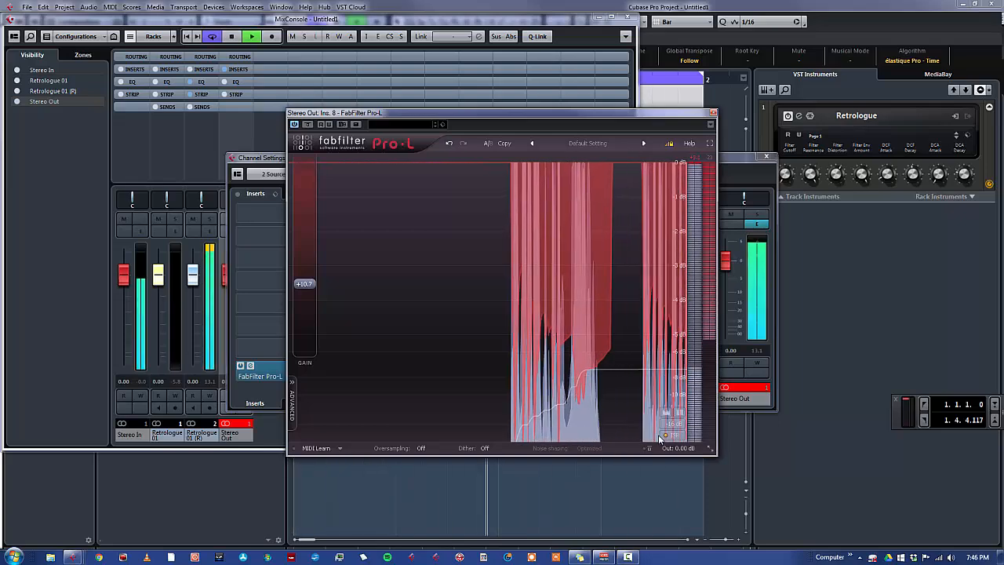
key("space")
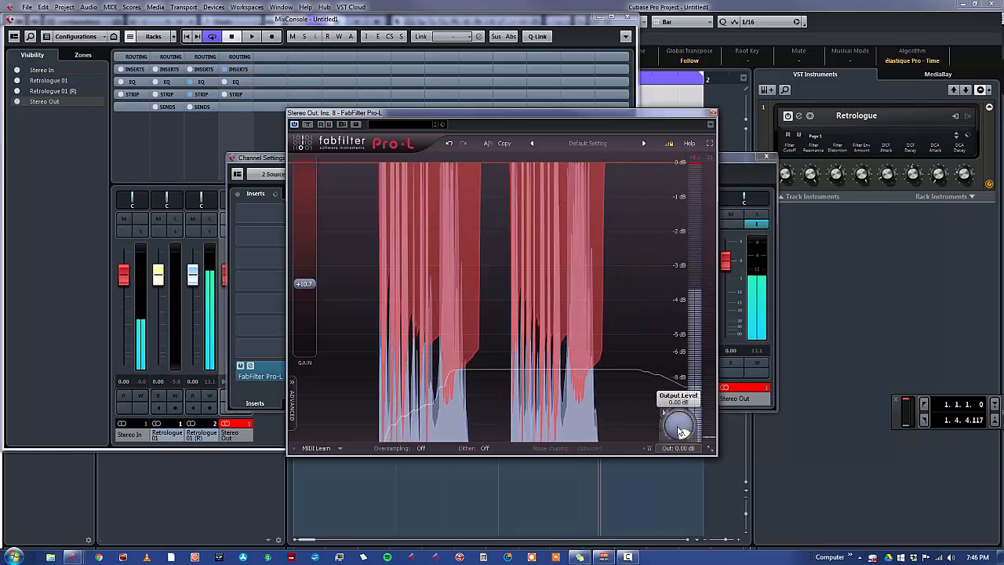
- Set the Pro-L output level to -7.94 dB, listen to the loop, and return to the project view
left_click_drag(680, 448, 679, 490)
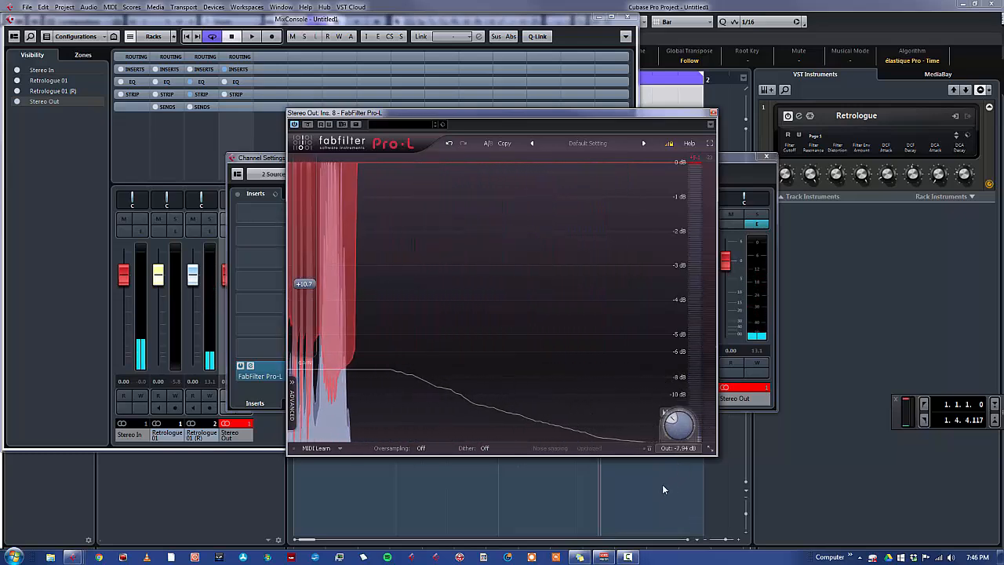
key("space")
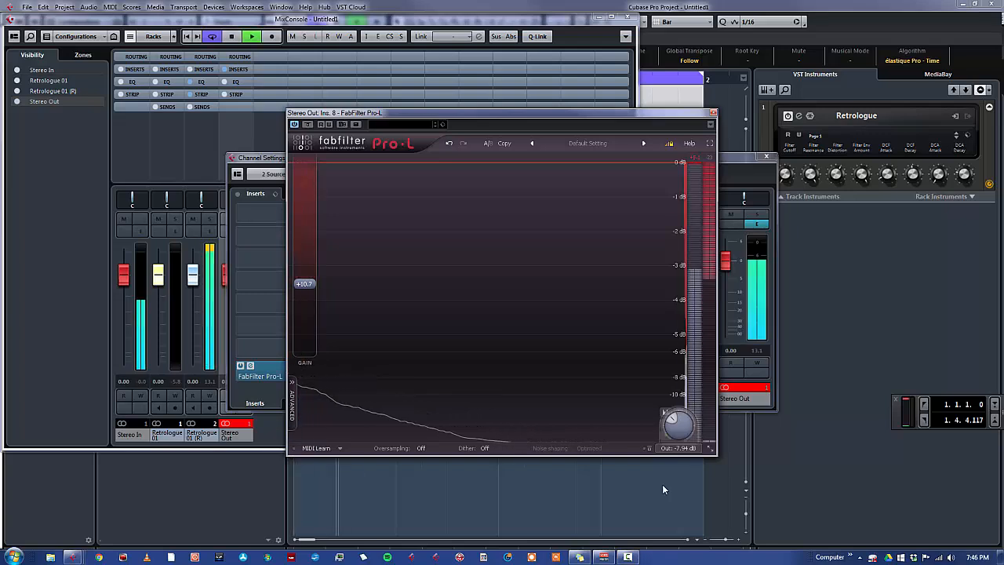
left_click(712, 112)
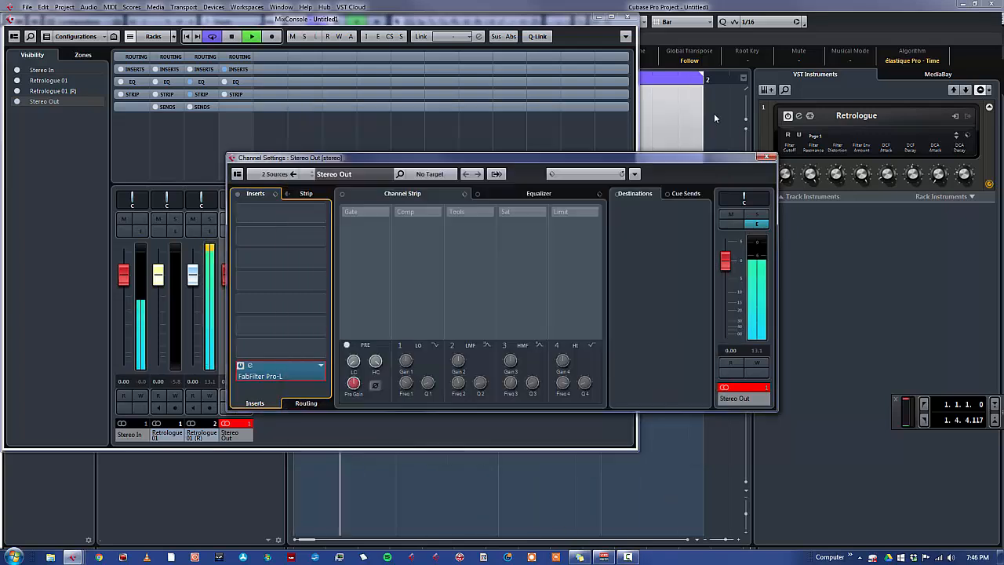
left_click(770, 159)
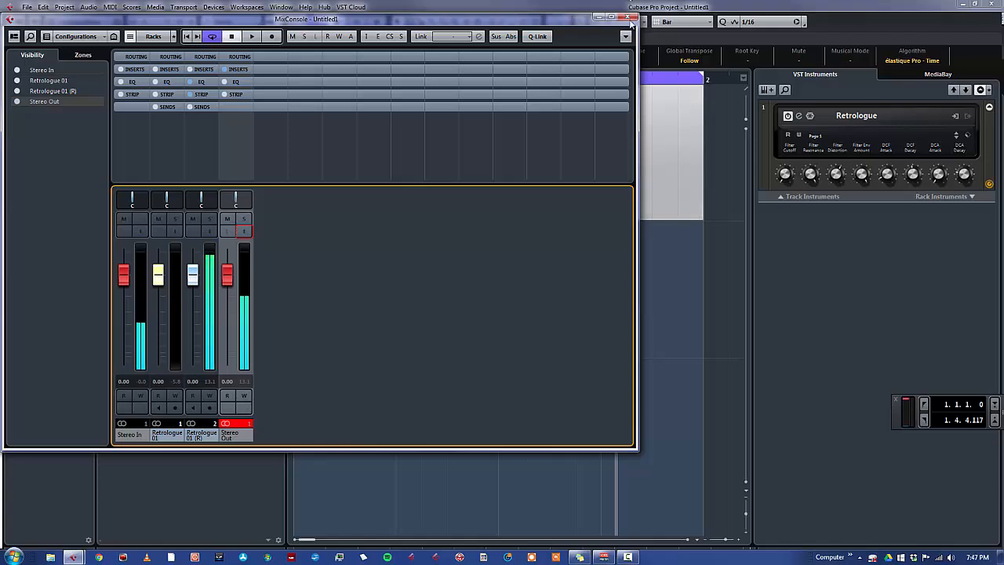
left_click(628, 17)
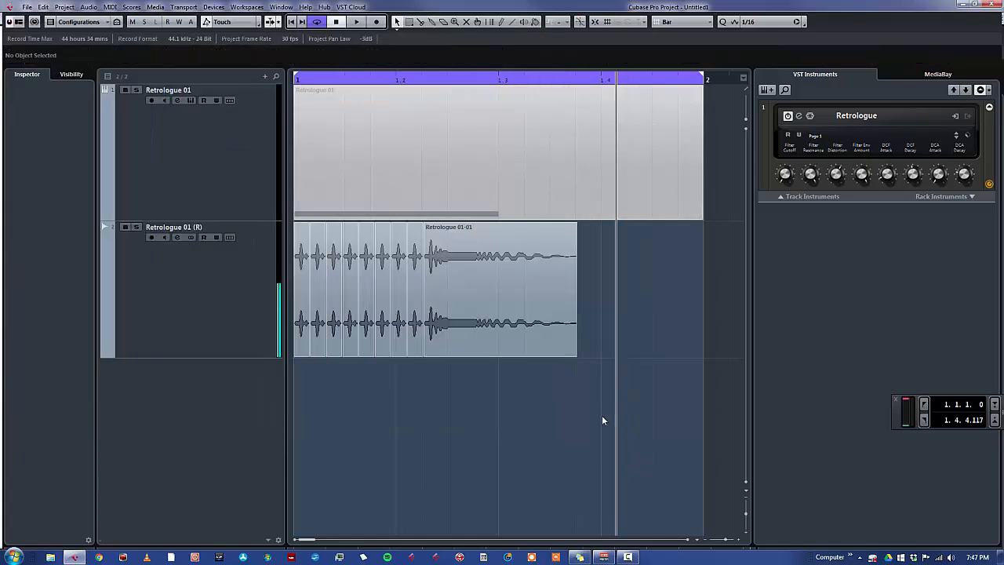